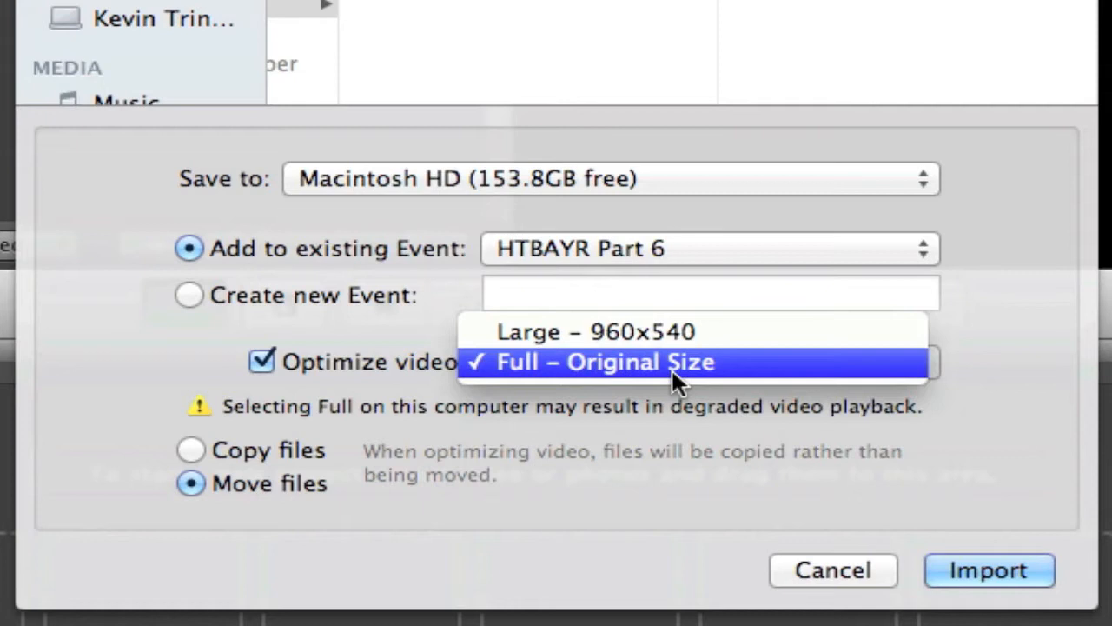
Step: Import the footage into the HTBAYR Part 6 event with video optimized at Full – Original Size
{"action": "left_click", "coordinate": [730, 360]}
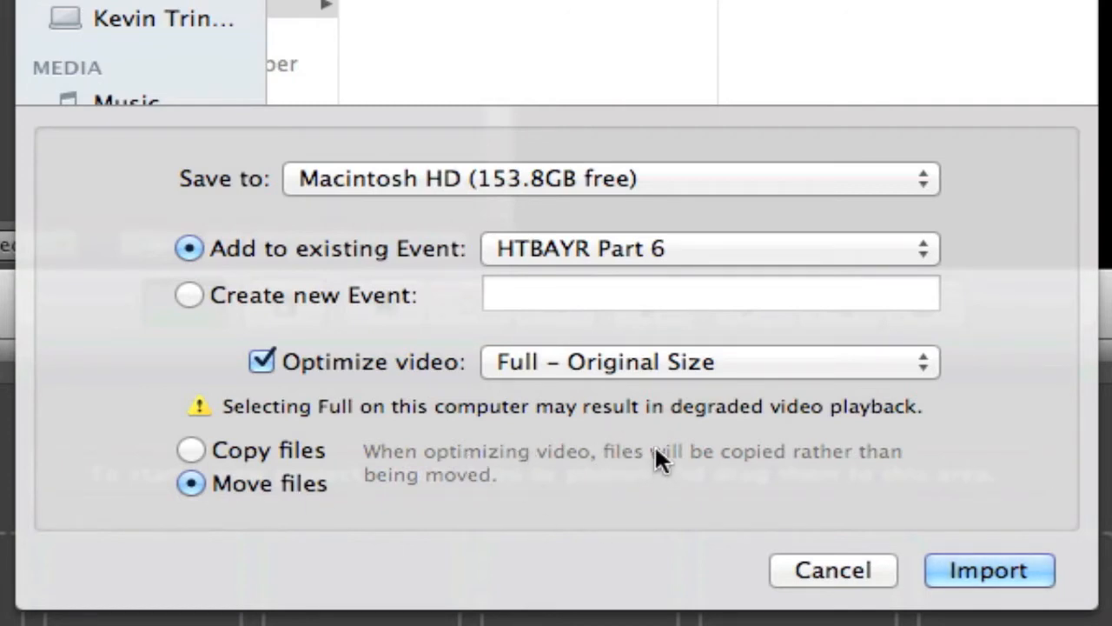
{"action": "left_click", "coordinate": [1027, 566]}
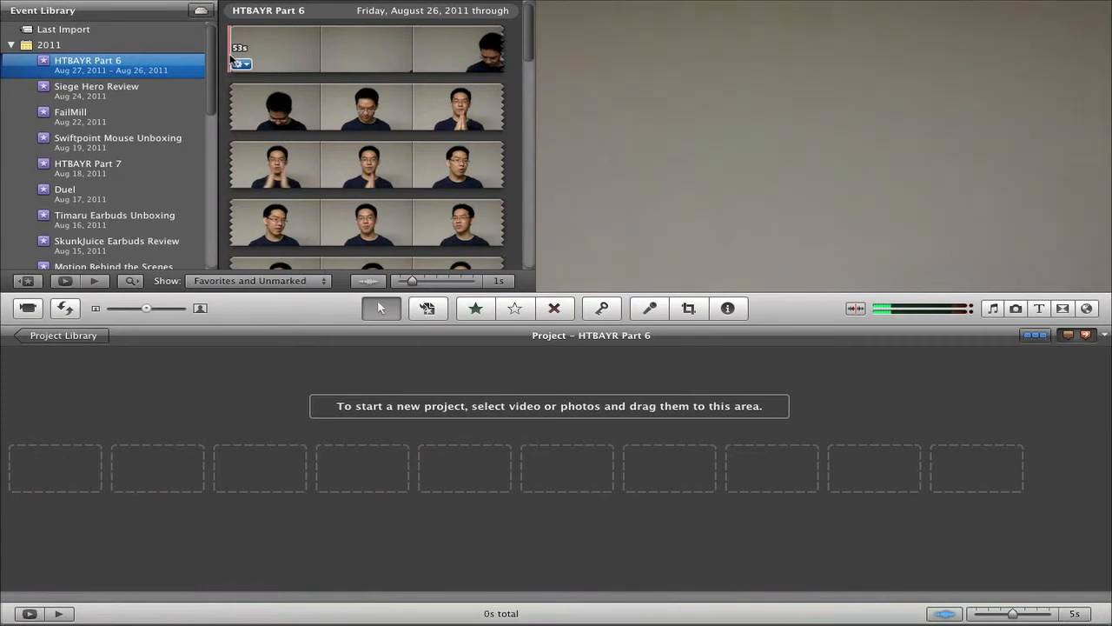
Step: Add the title clip from the event to the start of the project
{"action": "scroll", "coordinate": [230, 58], "scroll_direction": "down", "scroll_amount": 10}
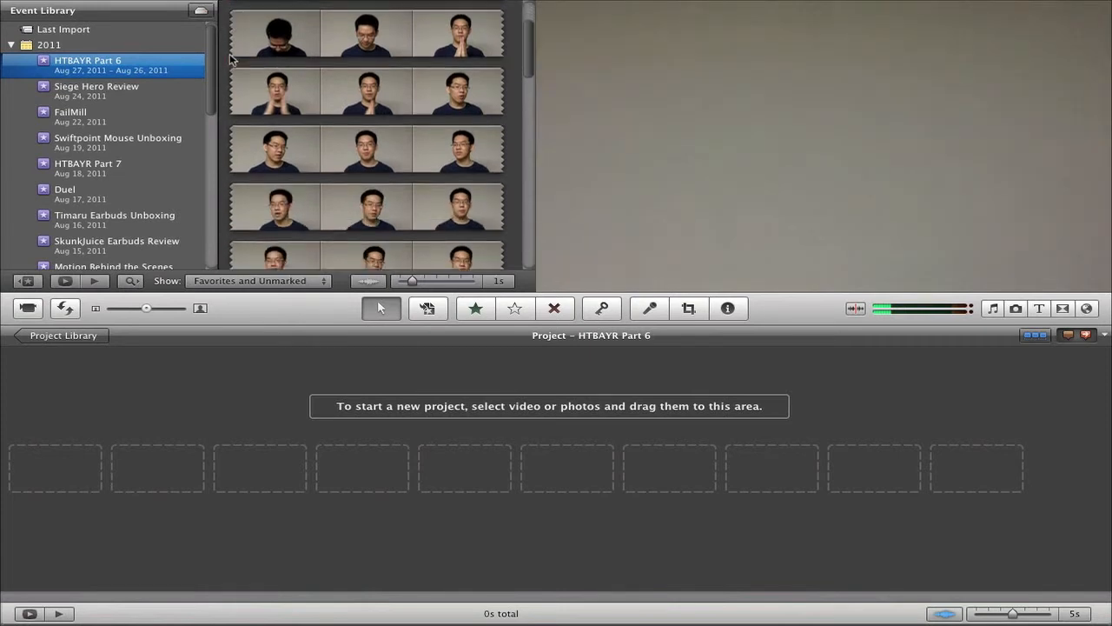
{"action": "left_click_drag", "start_coordinate": [290, 162], "coordinate": [156, 463]}
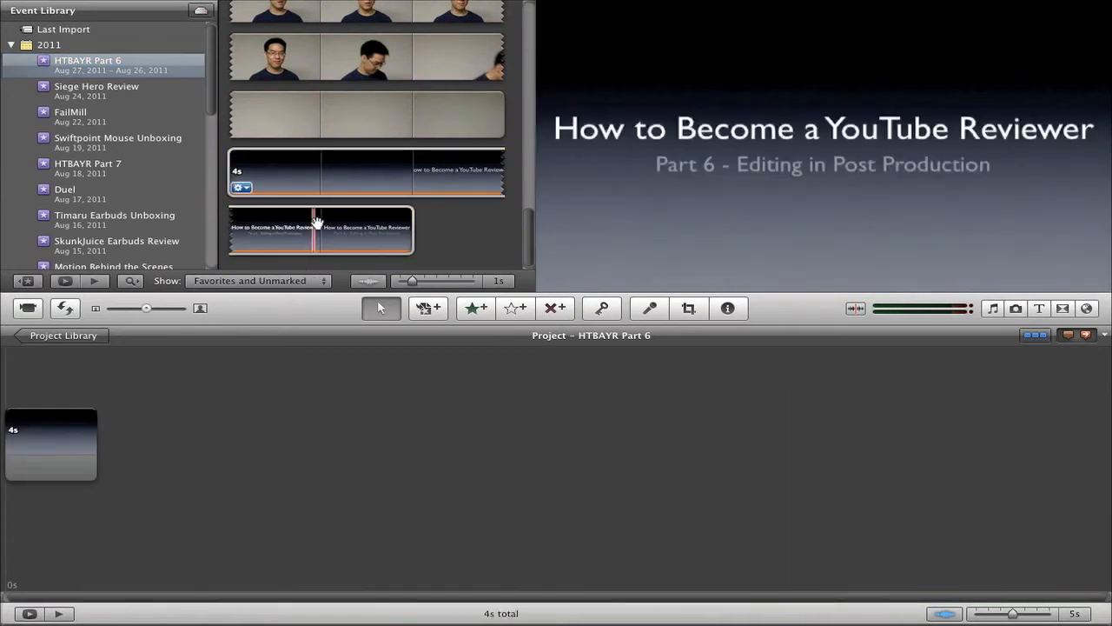
Step: Add the main talking-head clip to the project after the title clip
{"action": "left_click", "coordinate": [361, 100]}
{"action": "left_click_drag", "start_coordinate": [361, 100], "coordinate": [287, 504]}
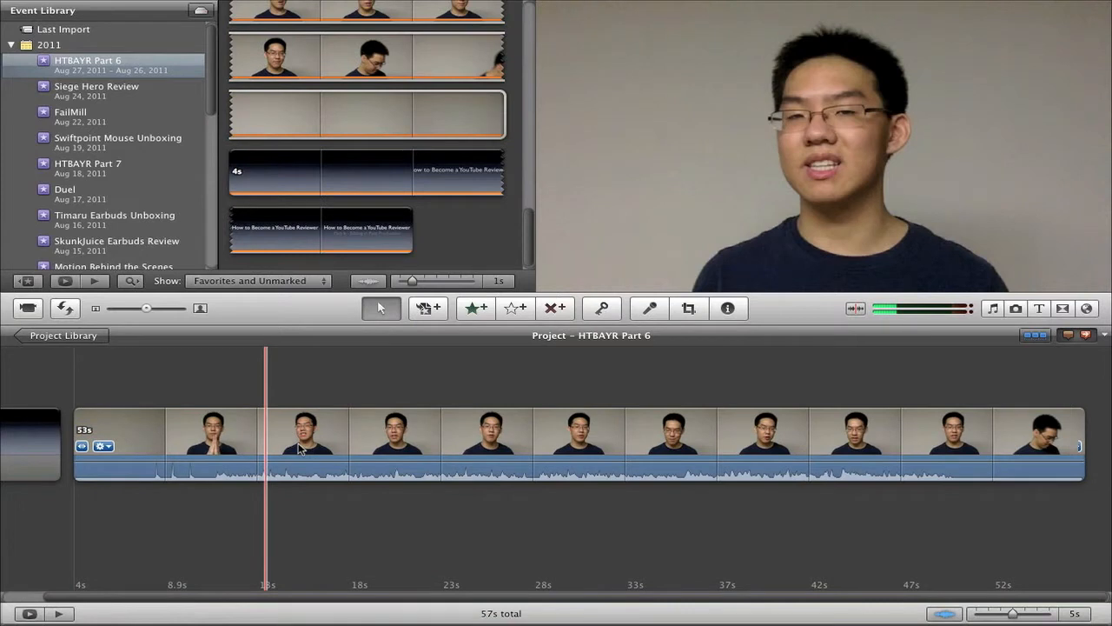
Step: Insert a transition between the title clip and the main clip
{"action": "key", "text": "super+4"}
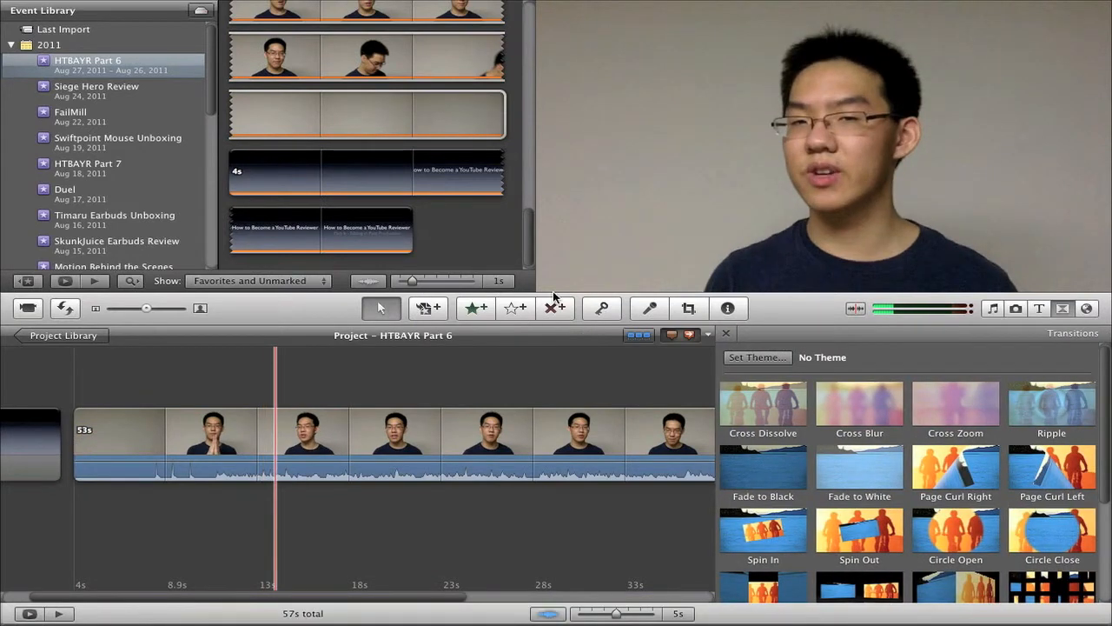
{"action": "left_click_drag", "start_coordinate": [115, 451], "coordinate": [70, 432]}
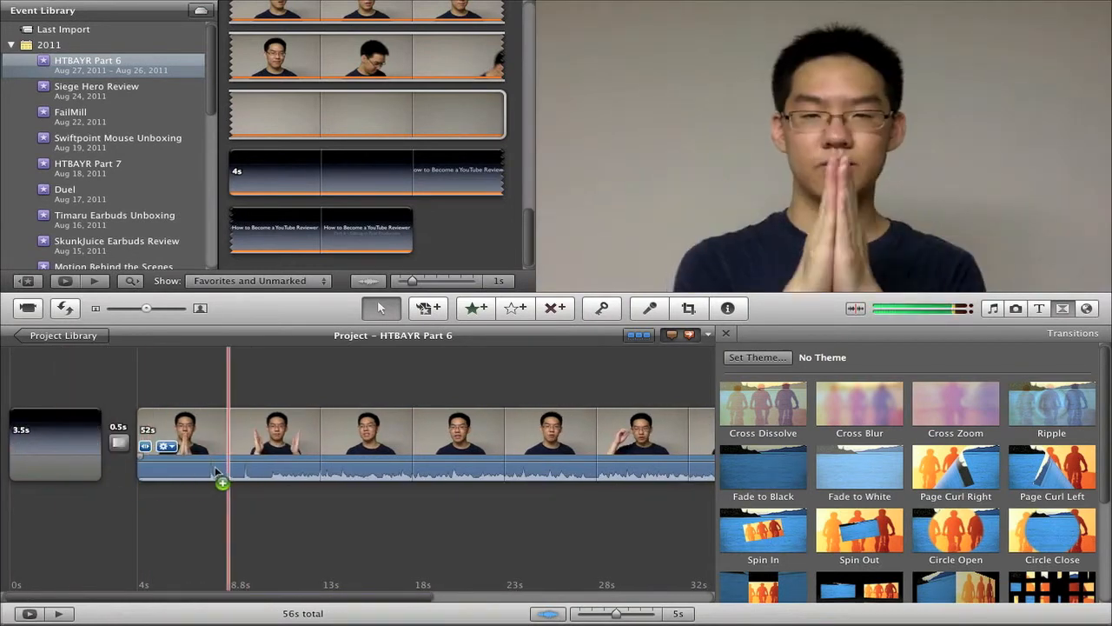
{"action": "left_click", "coordinate": [135, 497]}
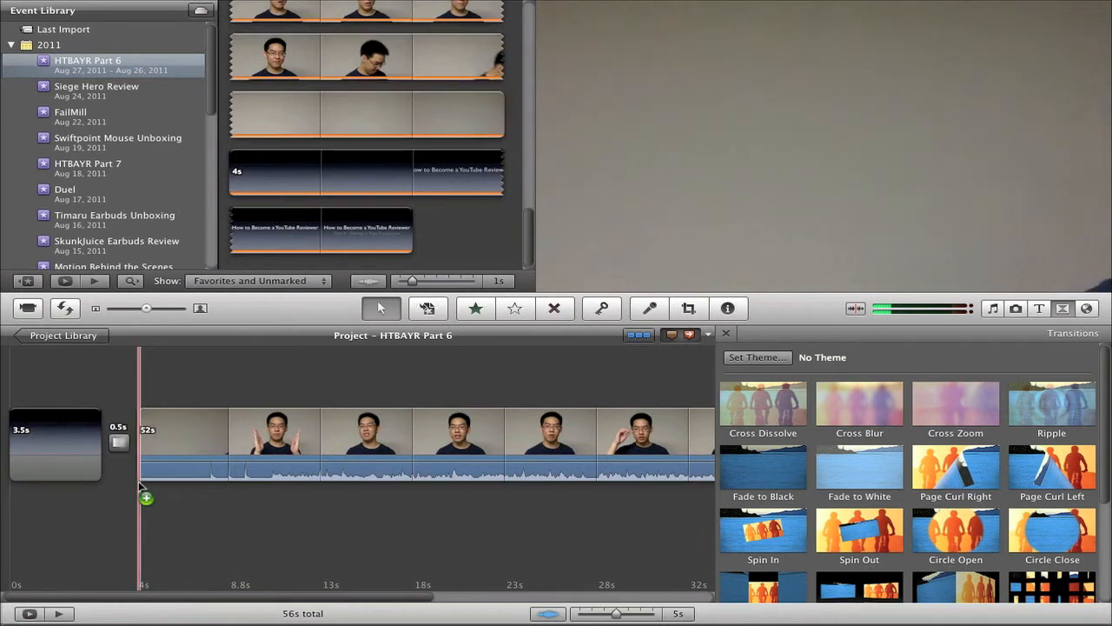
{"action": "key", "text": "super+4"}
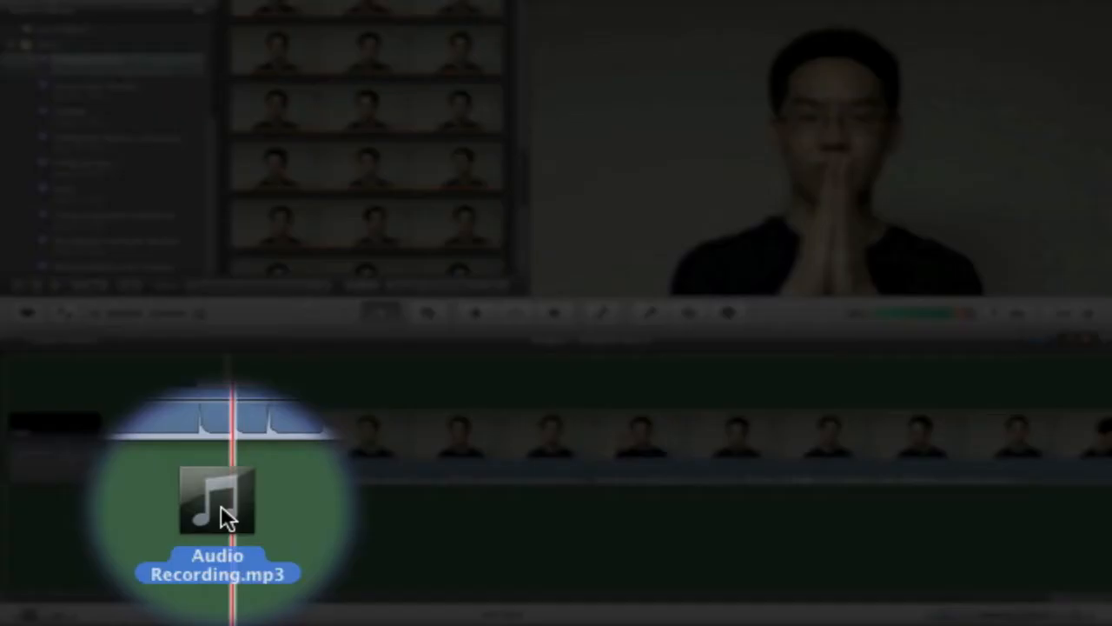
Step: Drop the Audio Recording.mp3 file into the project beneath the main clip
{"action": "mouse_move", "coordinate": [229, 504]}
{"action": "left_mouse_down"}
{"action": "mouse_move", "coordinate": [240, 541]}
{"action": "mouse_move", "coordinate": [233, 530]}
{"action": "mouse_move", "coordinate": [261, 529]}
{"action": "left_mouse_up"}
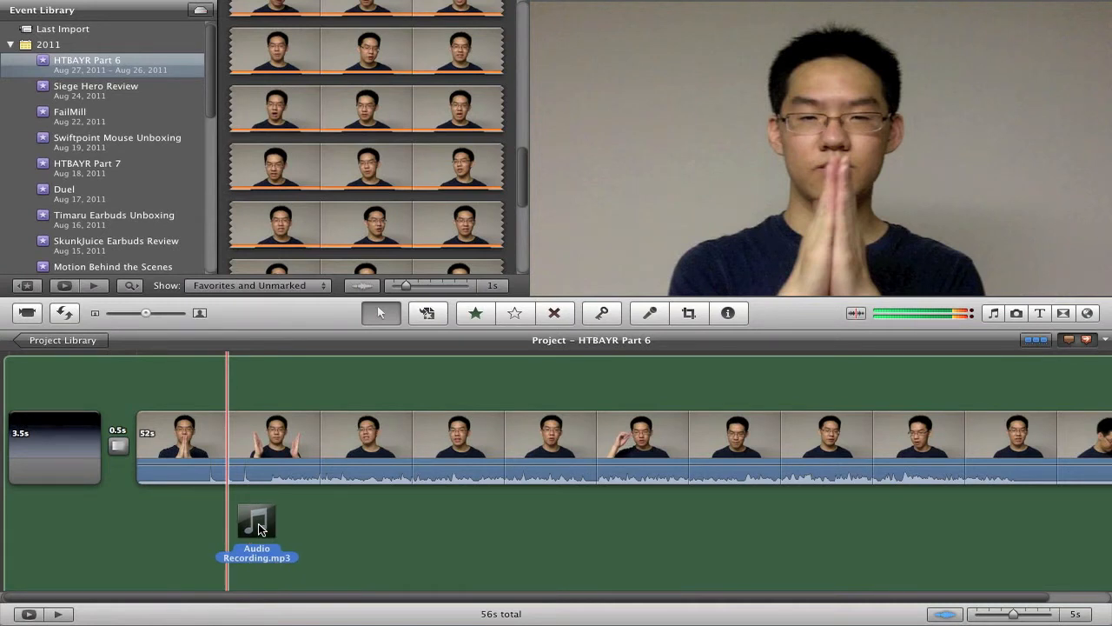
{"action": "left_click_drag", "start_coordinate": [260, 526], "coordinate": [255, 533]}
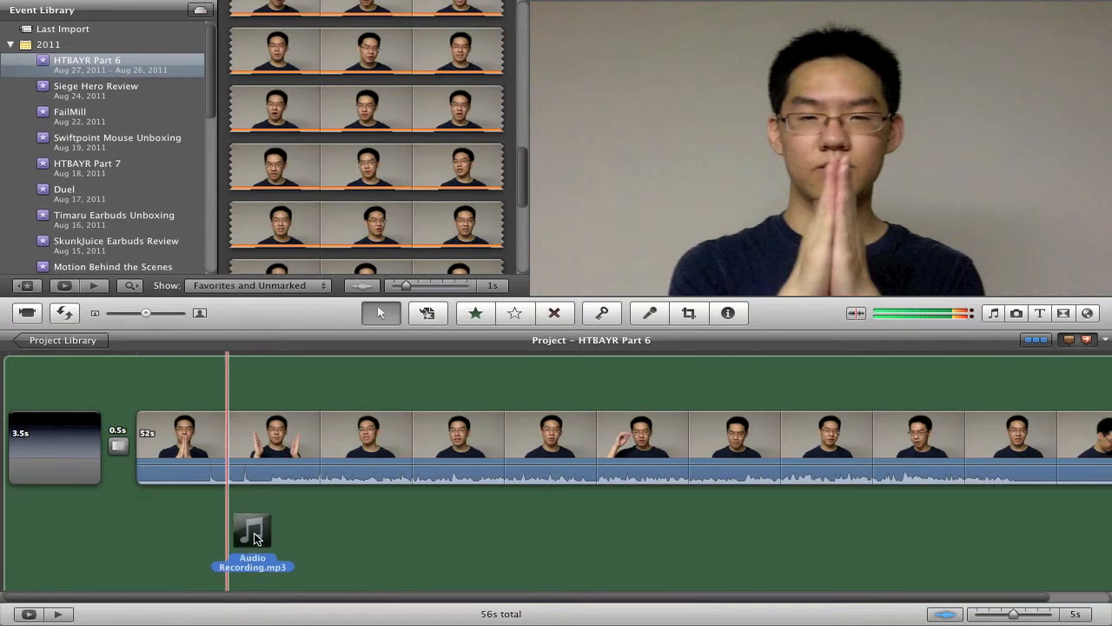
{"action": "left_click_drag", "start_coordinate": [255, 537], "coordinate": [144, 427]}
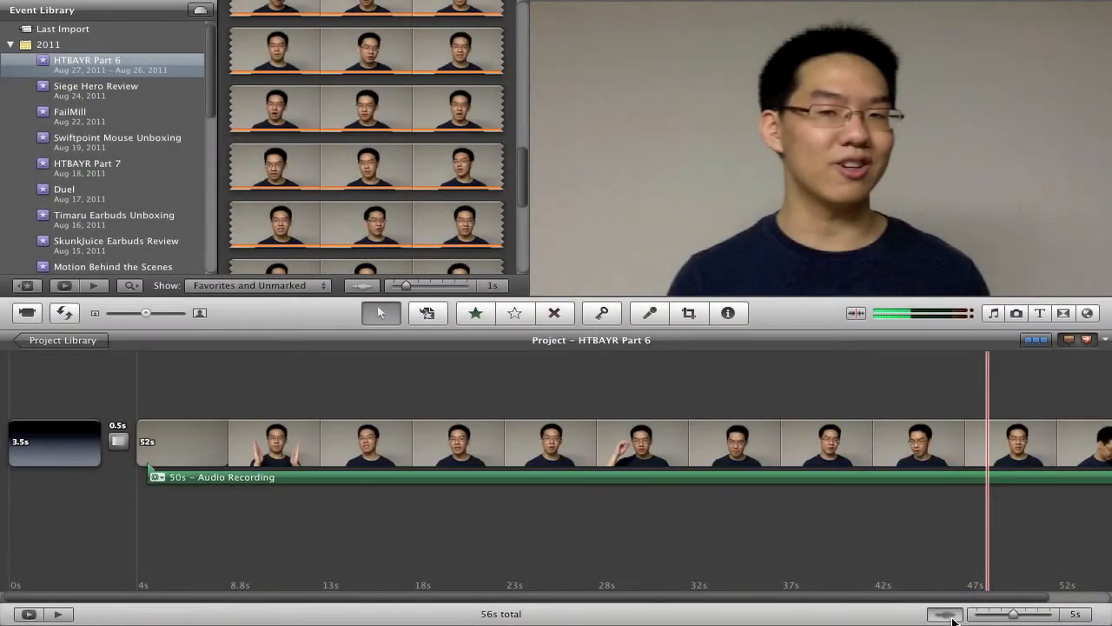
Step: Show the audio waveforms and play back the project to compare the two audio tracks
{"action": "left_click", "coordinate": [952, 615]}
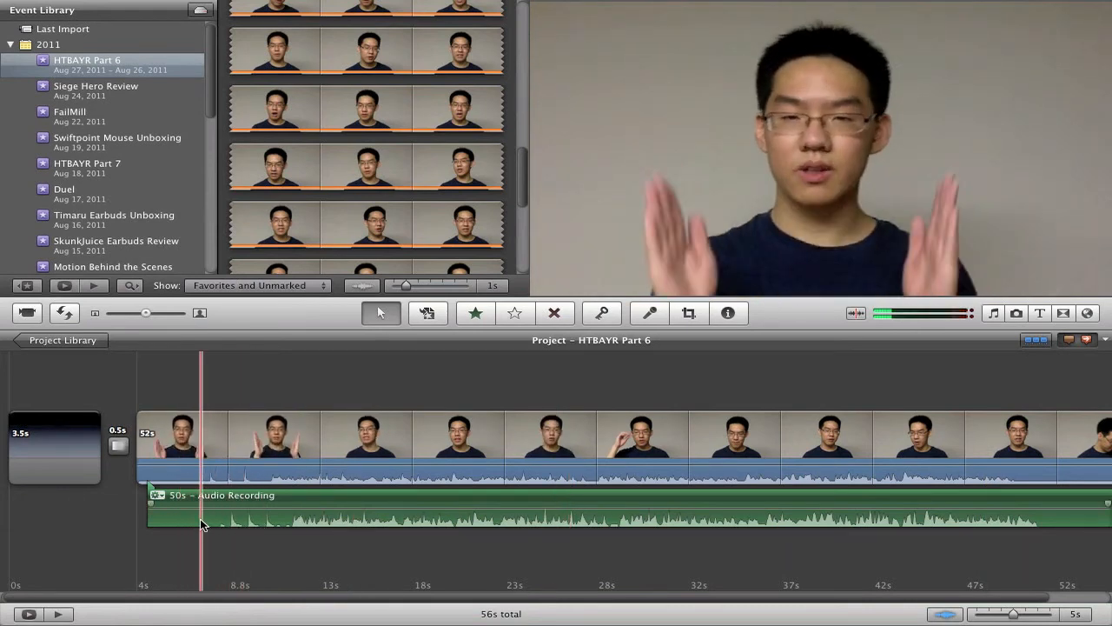
{"action": "key", "text": "space"}
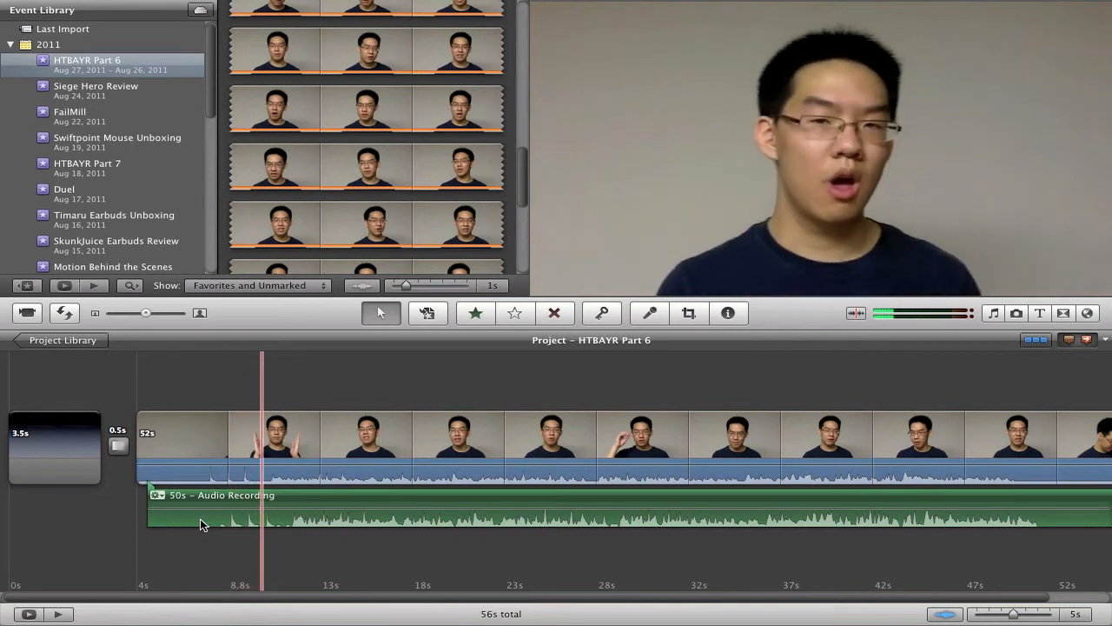
{"action": "key", "text": "space"}
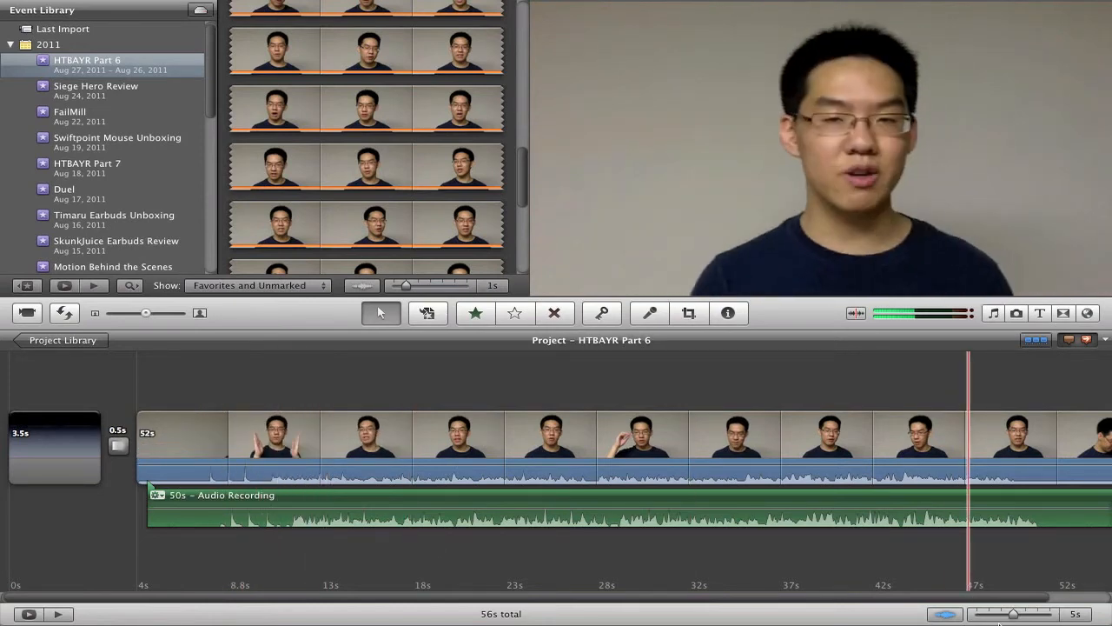
Step: Zoom into the timeline and slide the Audio Recording clip to line up with the camera audio
{"action": "left_click_drag", "start_coordinate": [994, 618], "coordinate": [984, 619]}
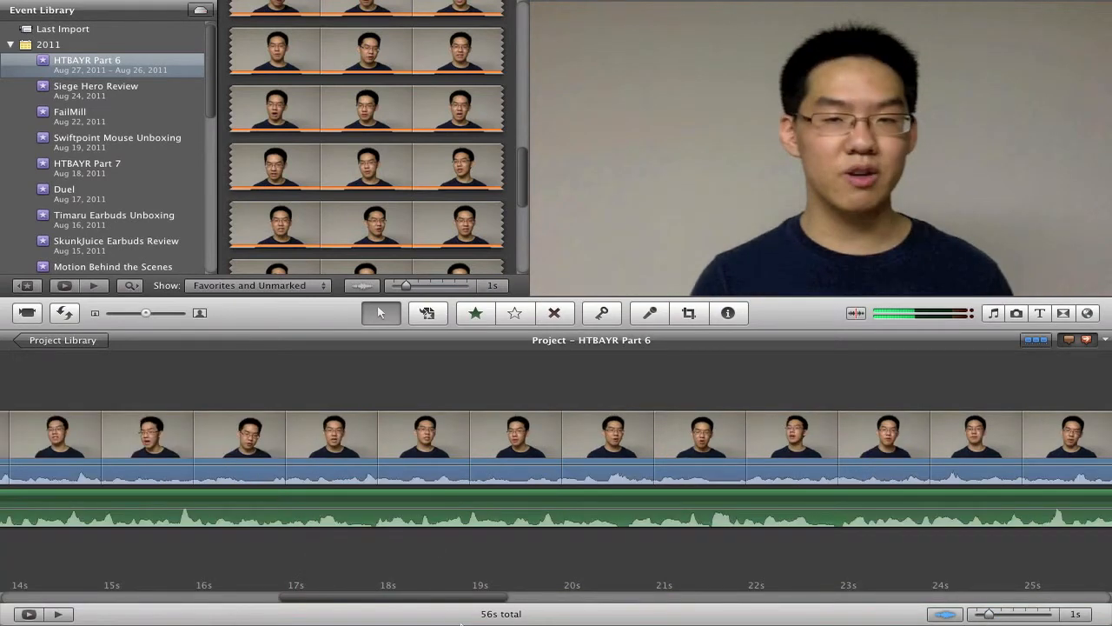
{"action": "left_click_drag", "start_coordinate": [449, 597], "coordinate": [230, 617]}
{"action": "left_click_drag", "start_coordinate": [155, 496], "coordinate": [469, 506]}
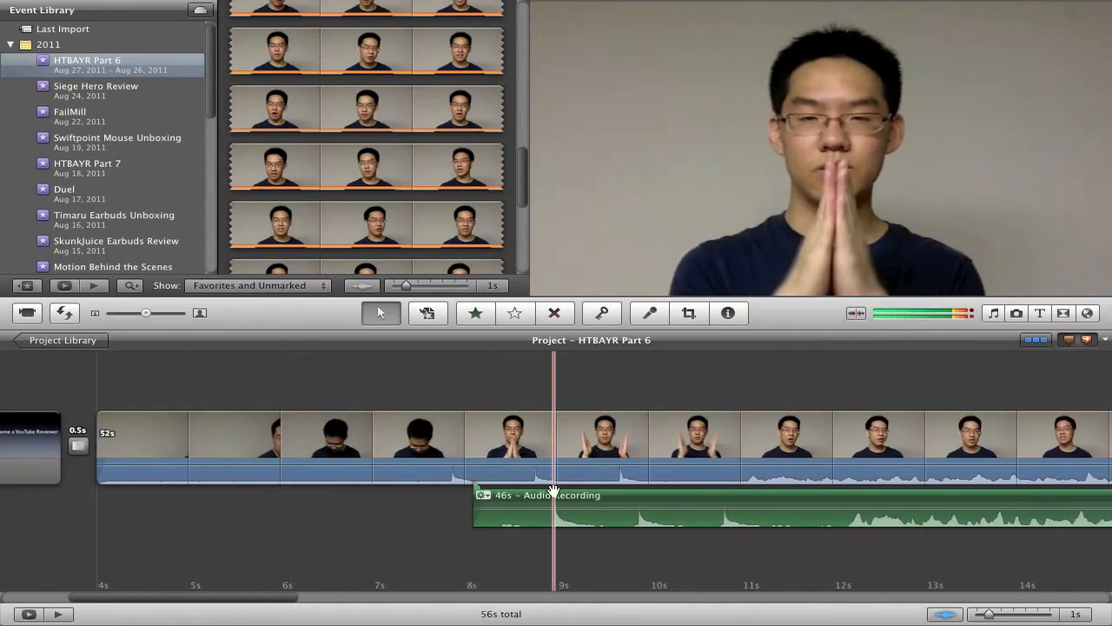
{"action": "left_click_drag", "start_coordinate": [543, 498], "coordinate": [449, 497]}
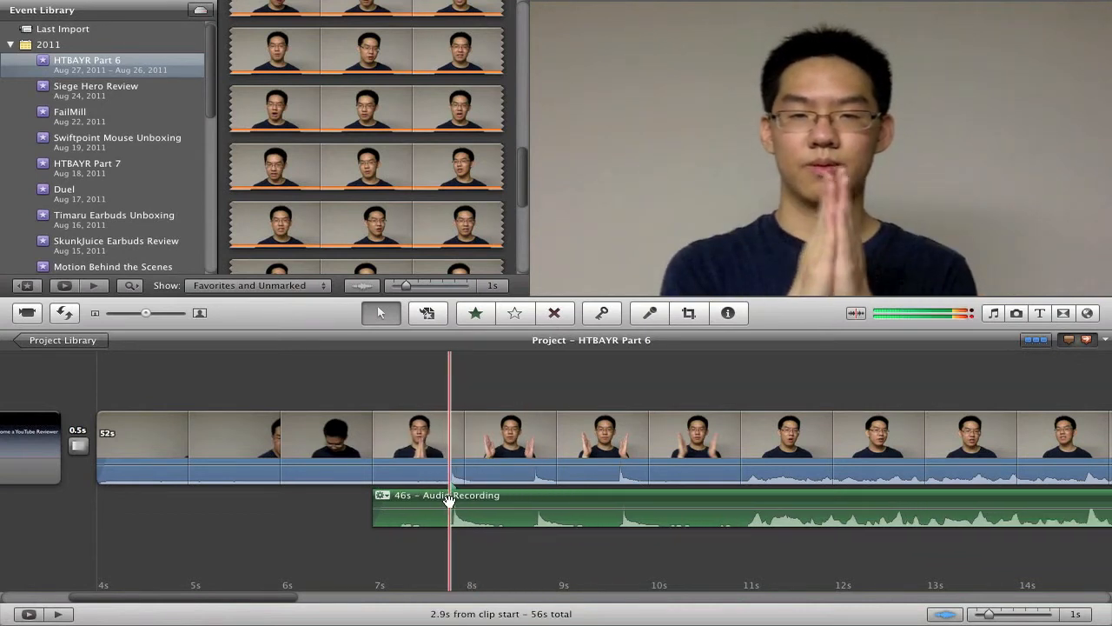
{"action": "left_click", "coordinate": [976, 617]}
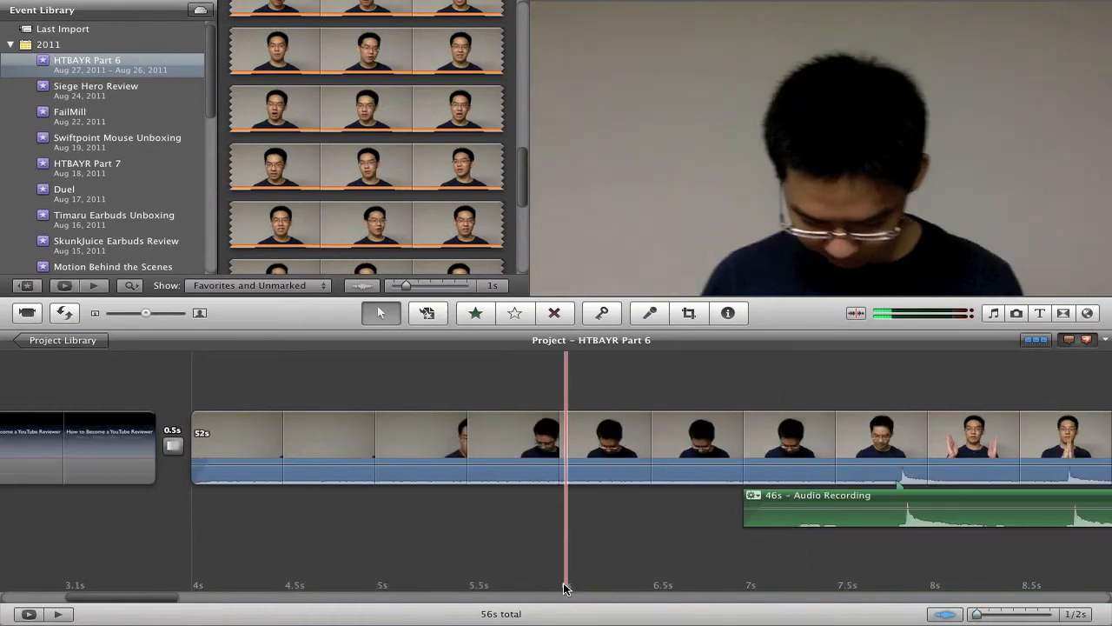
{"action": "scroll", "coordinate": [563, 587], "scroll_direction": "right", "scroll_amount": 10}
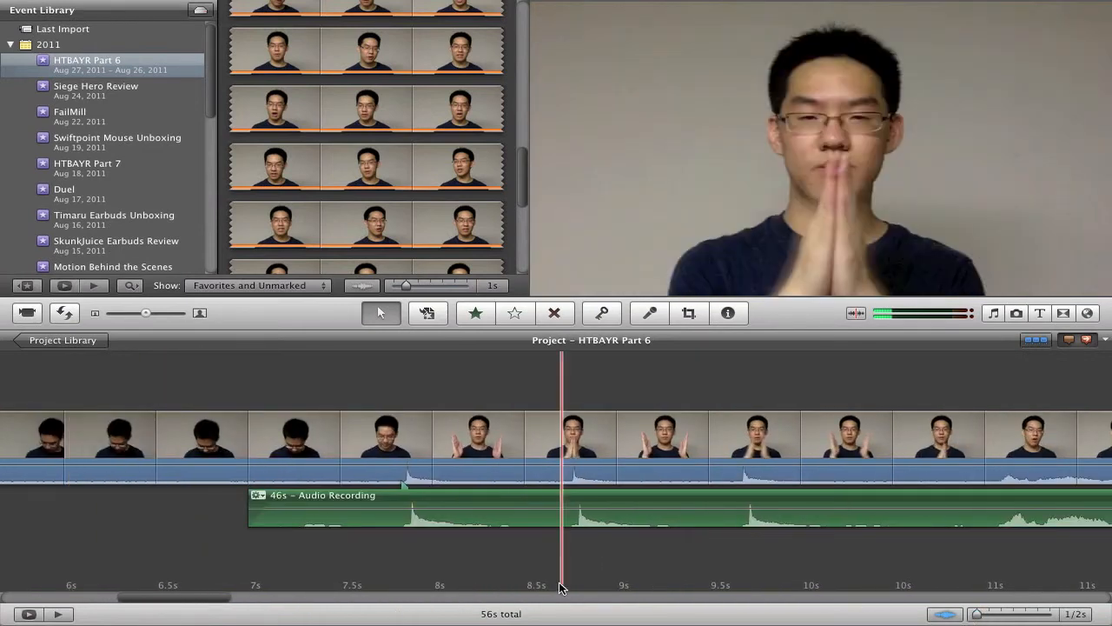
{"action": "left_click_drag", "start_coordinate": [528, 501], "coordinate": [521, 500]}
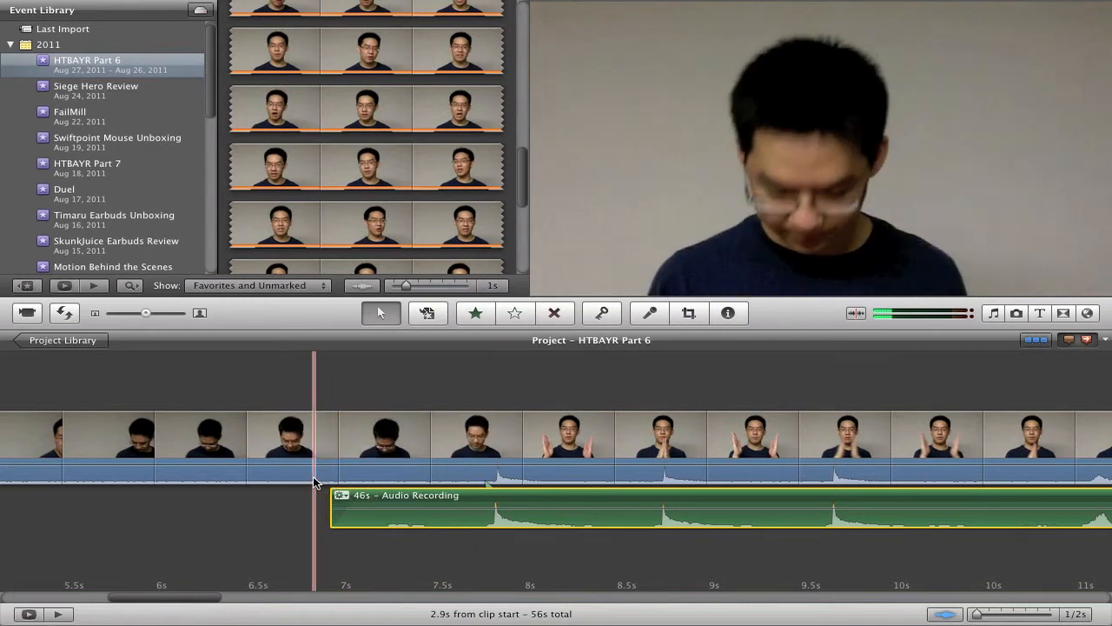
Step: Play back the aligned audio and return to the start of the recording clip
{"action": "key", "text": "space"}
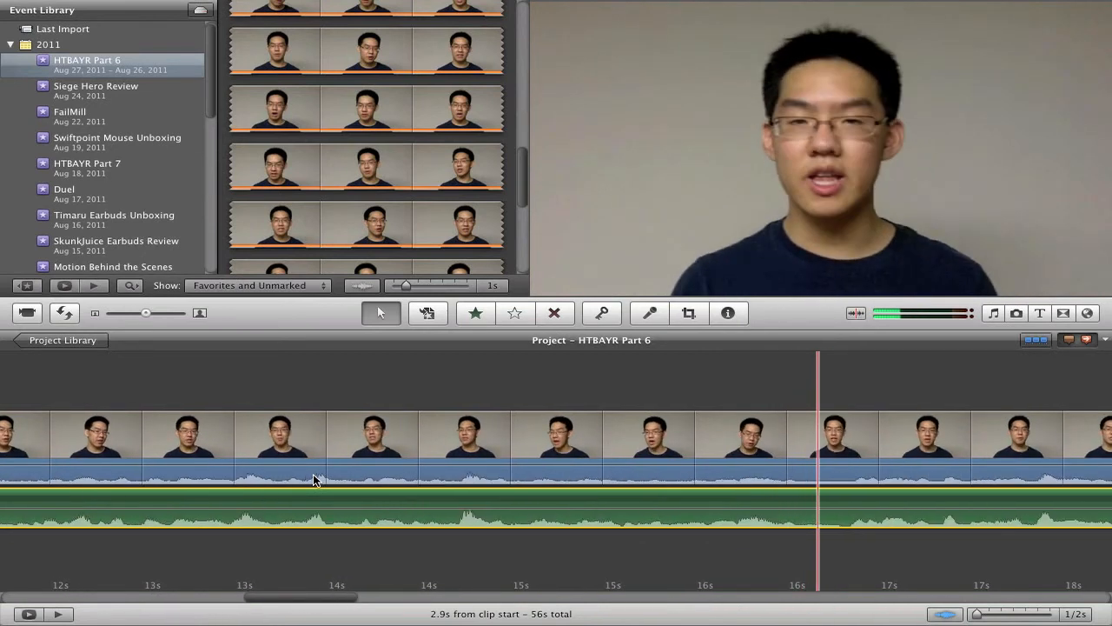
{"action": "scroll", "coordinate": [314, 480], "scroll_direction": "left", "scroll_amount": 10}
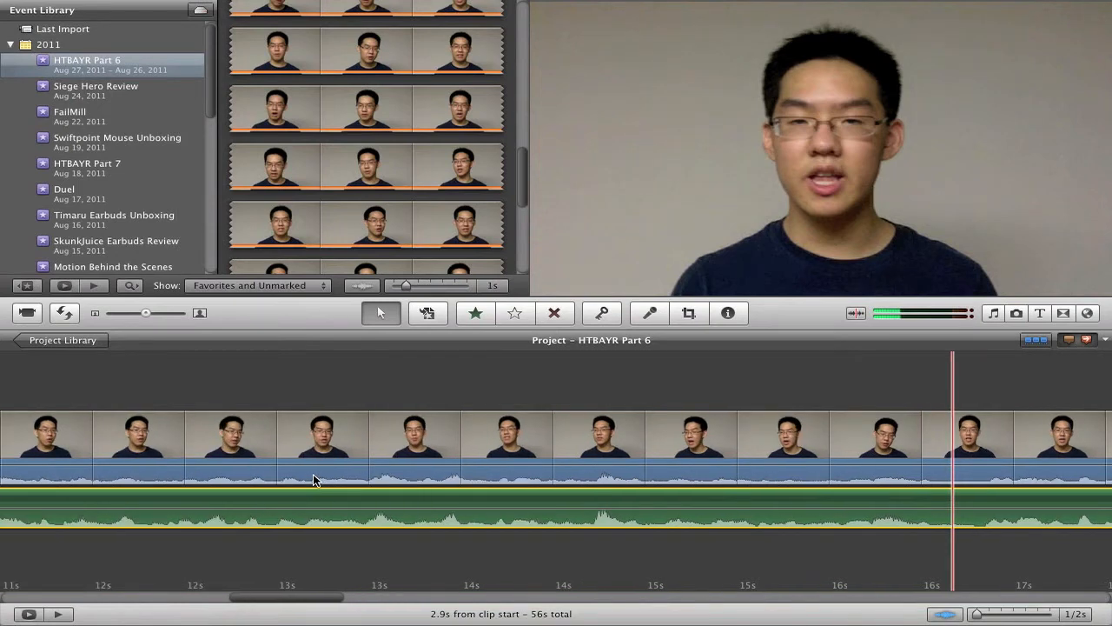
{"action": "scroll", "coordinate": [314, 480], "scroll_direction": "left", "scroll_amount": 5}
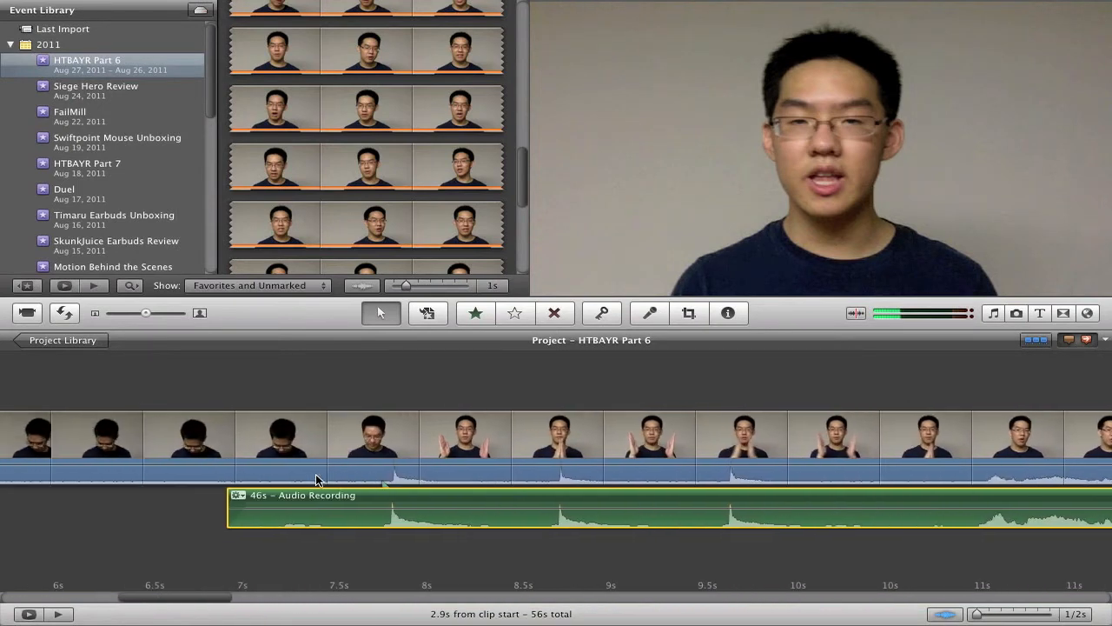
Step: Trim the silent beginning of the Audio Recording clip down to about 42 s
{"action": "key", "text": "super+k"}
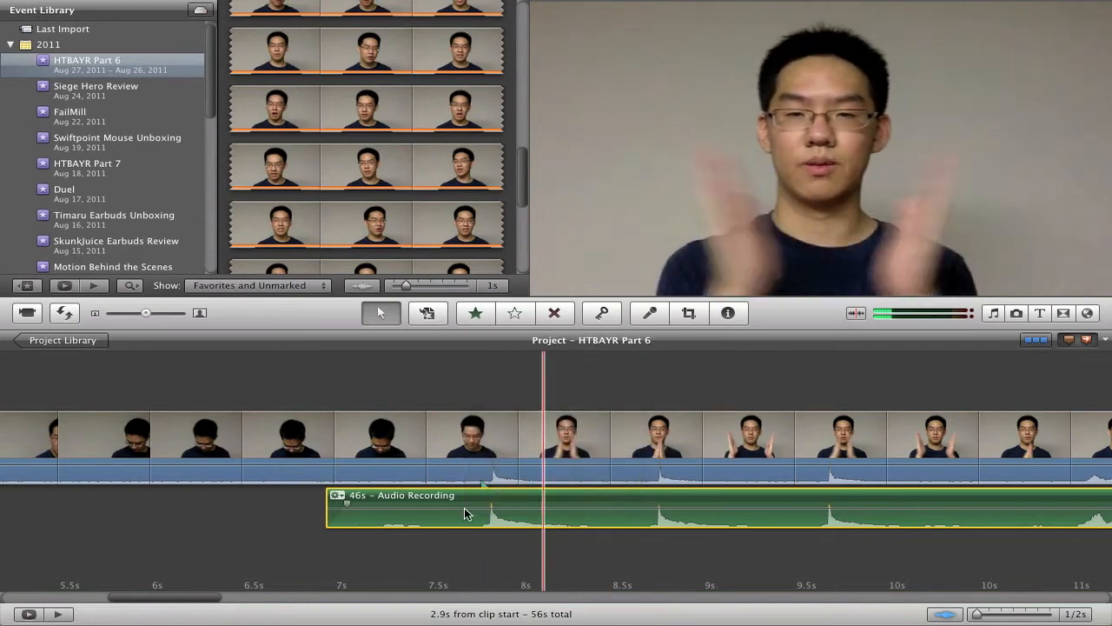
{"action": "left_click_drag", "start_coordinate": [329, 499], "coordinate": [903, 492]}
{"action": "scroll", "coordinate": [904, 492], "scroll_direction": "right", "scroll_amount": 10}
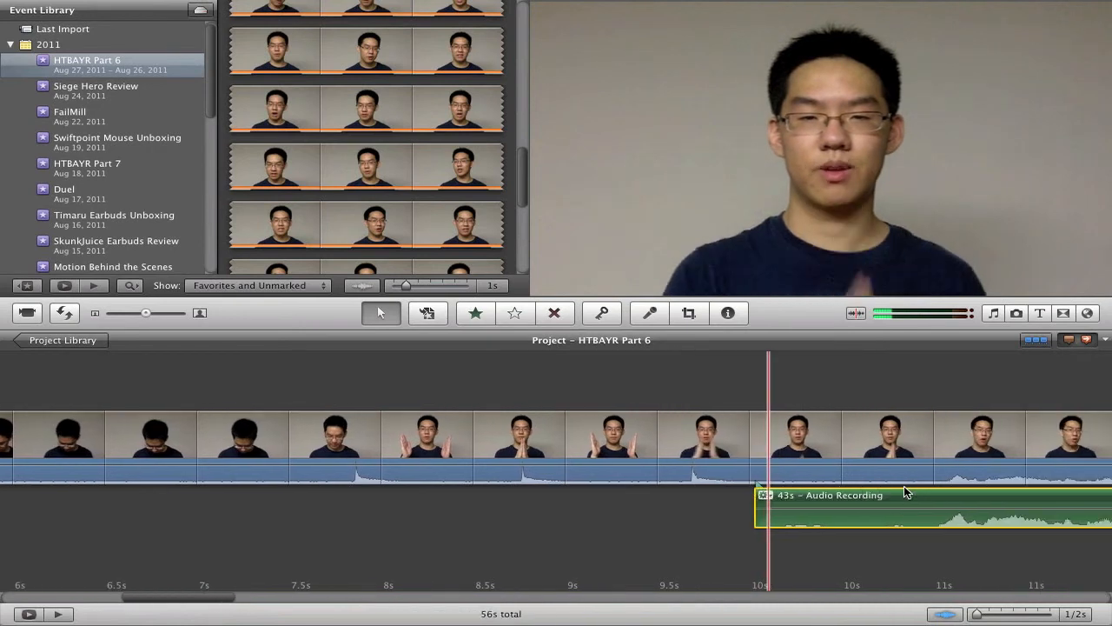
{"action": "left_click_drag", "start_coordinate": [533, 513], "coordinate": [691, 491]}
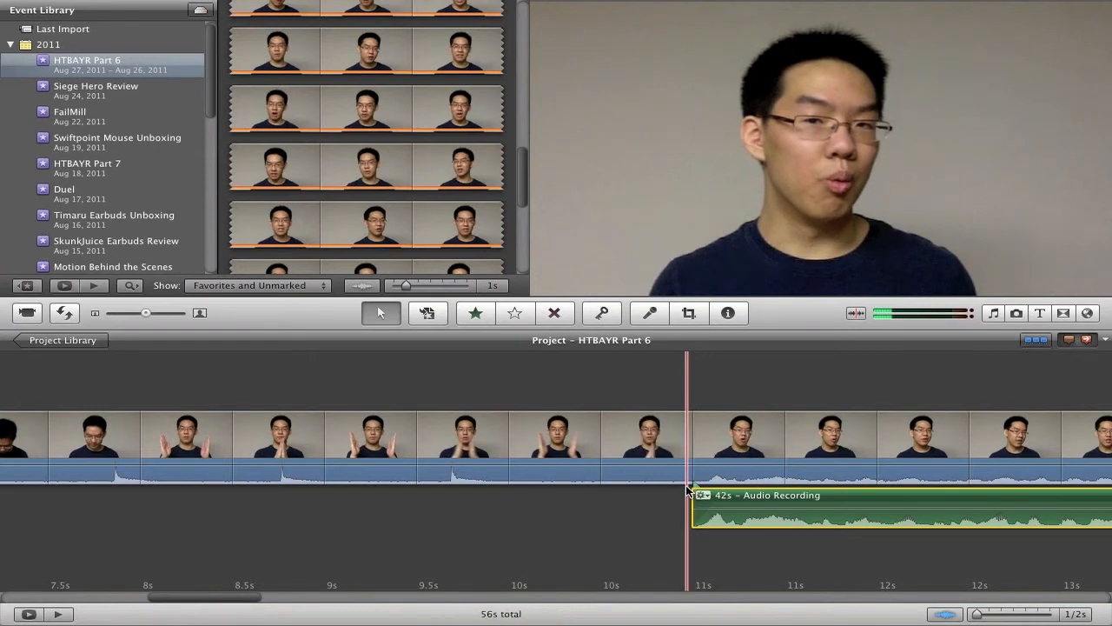
Step: Play back the start of the trimmed audio against the video
{"action": "scroll", "coordinate": [687, 490], "scroll_direction": "right", "scroll_amount": 3}
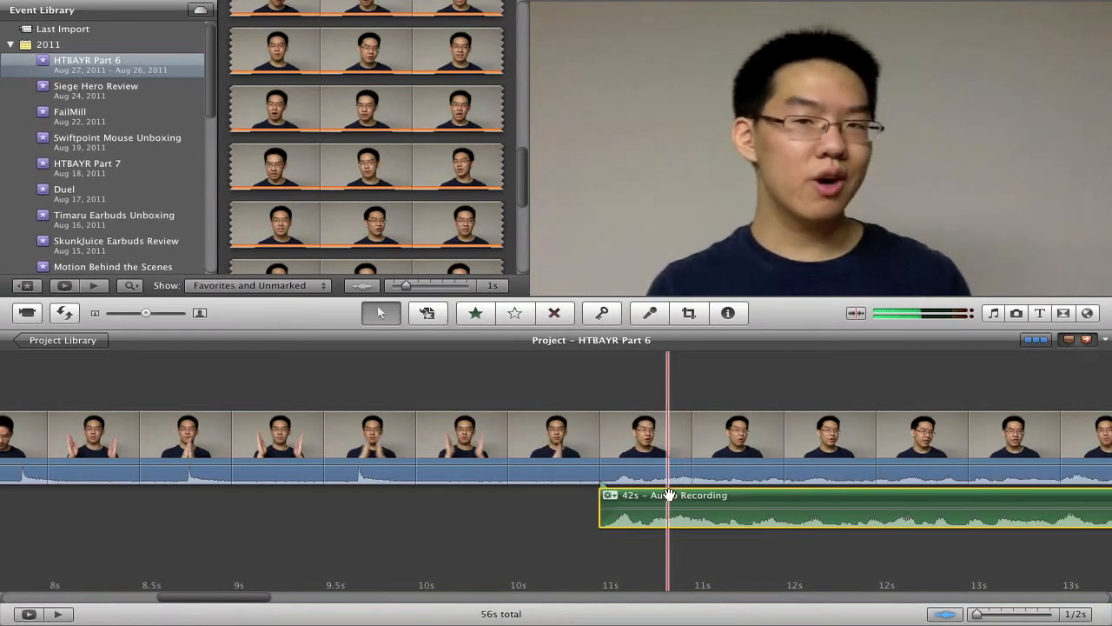
{"action": "key", "text": "XF86AudioRaiseVolume"}
{"action": "key", "text": "space"}
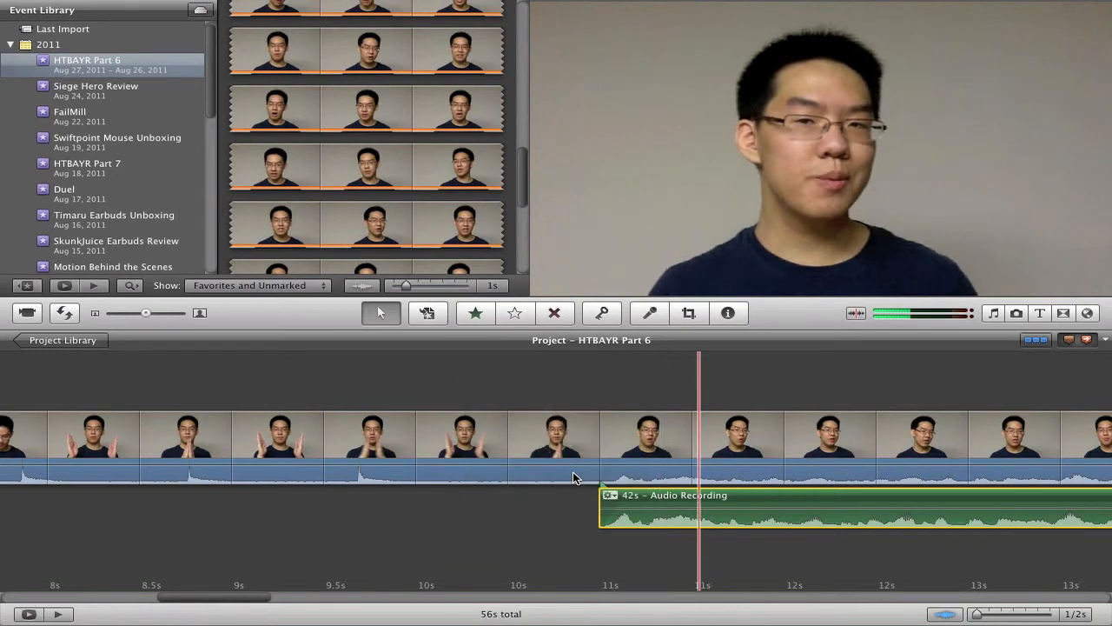
{"action": "key", "text": "space"}
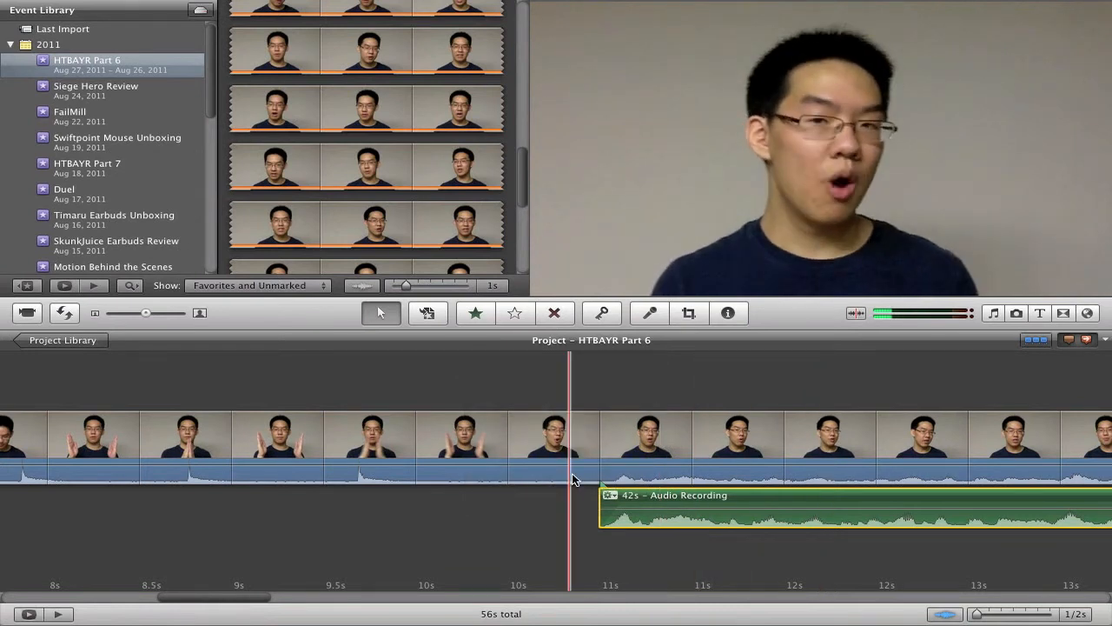
Step: Select the opening 6.5 s of the main clip and delete it
{"action": "scroll", "coordinate": [575, 477], "scroll_direction": "left", "scroll_amount": 15}
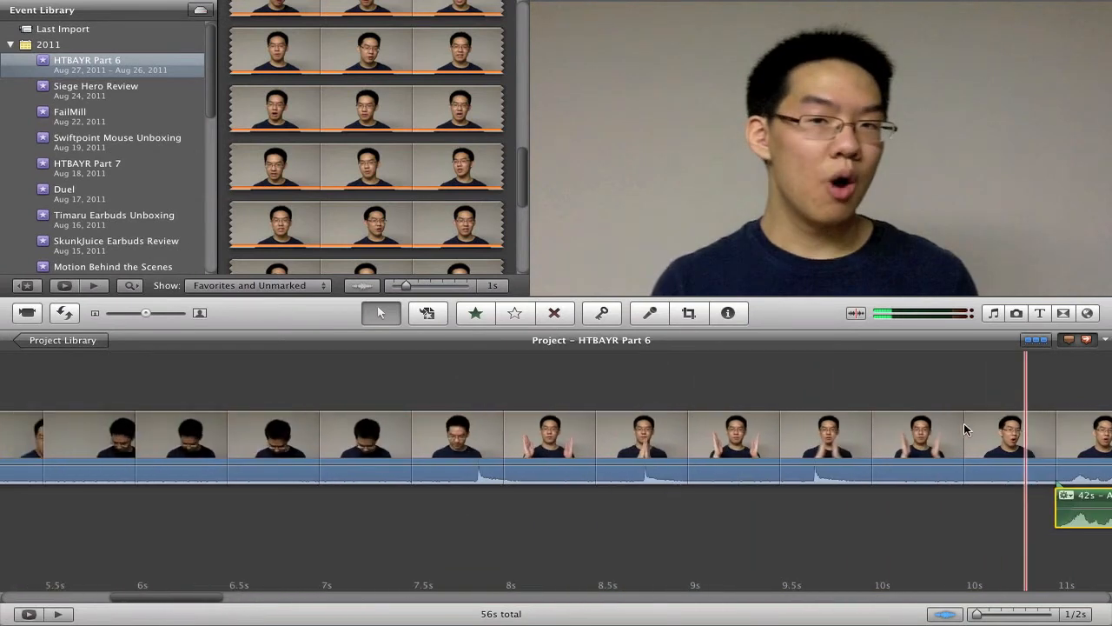
{"action": "left_click_drag", "start_coordinate": [988, 429], "coordinate": [197, 472]}
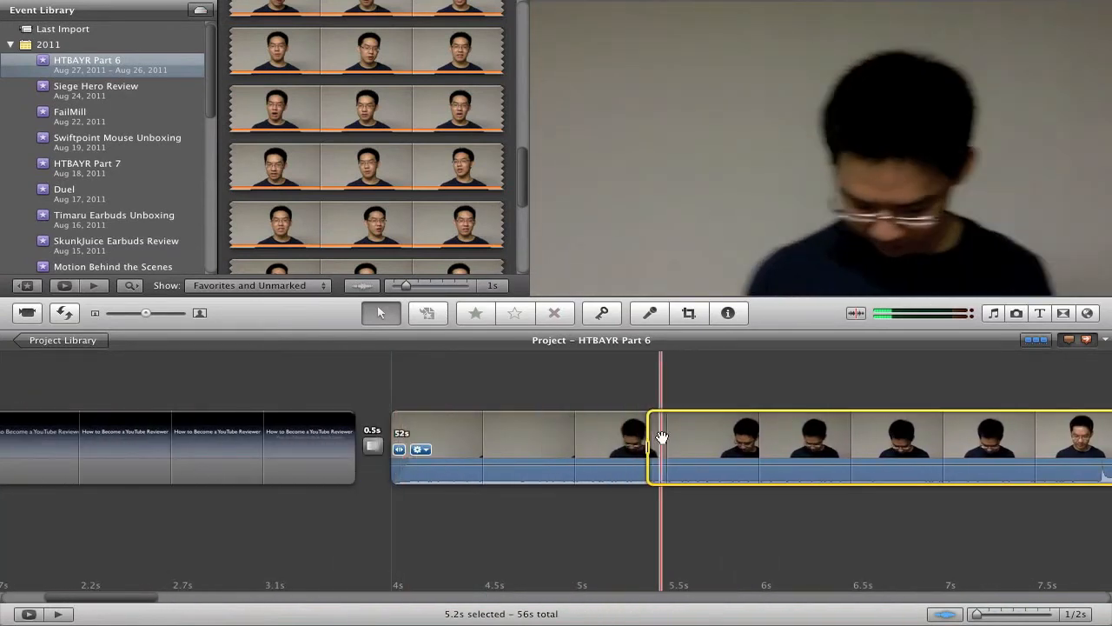
{"action": "left_click_drag", "start_coordinate": [658, 439], "coordinate": [382, 446]}
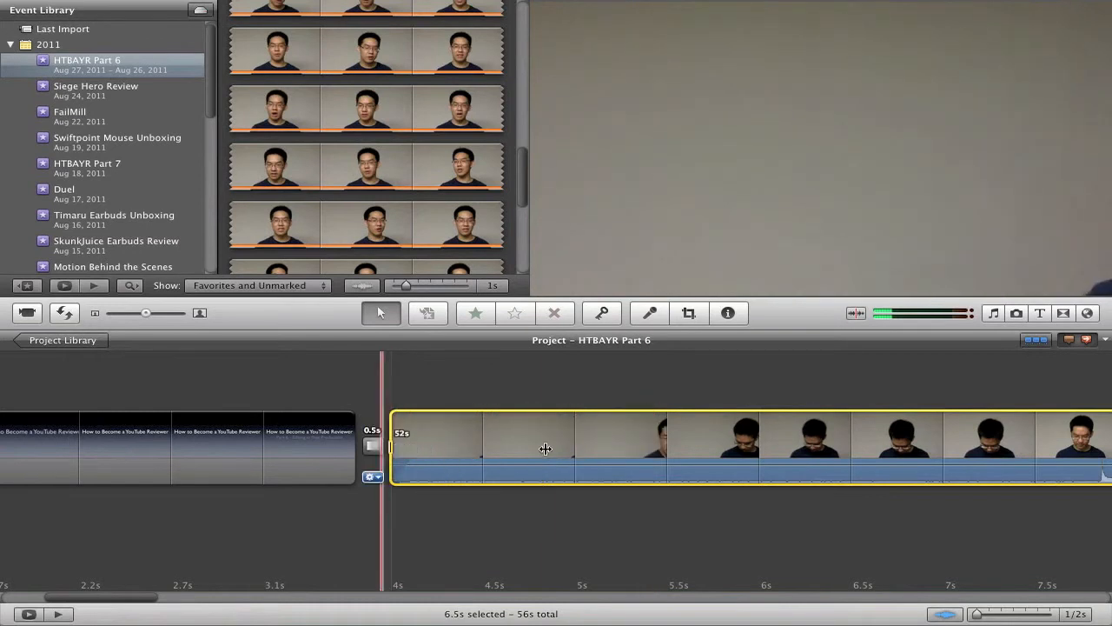
{"action": "key", "text": "Delete"}
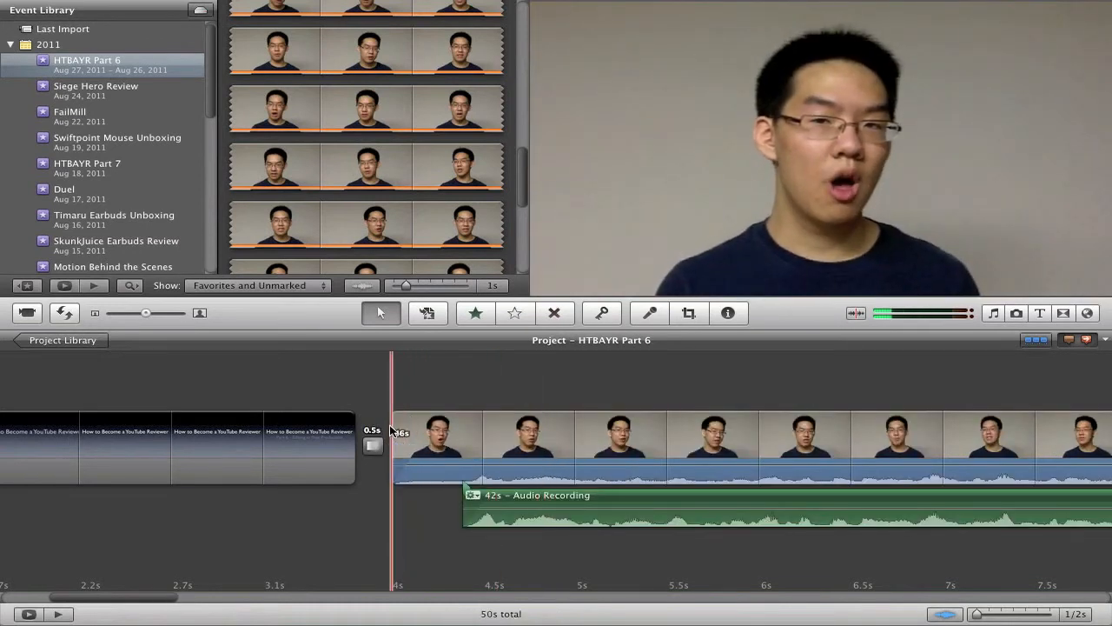
Step: Delete the first 0.3 s of the main clip and play back the start of the result
{"action": "left_click_drag", "start_coordinate": [391, 429], "coordinate": [460, 434]}
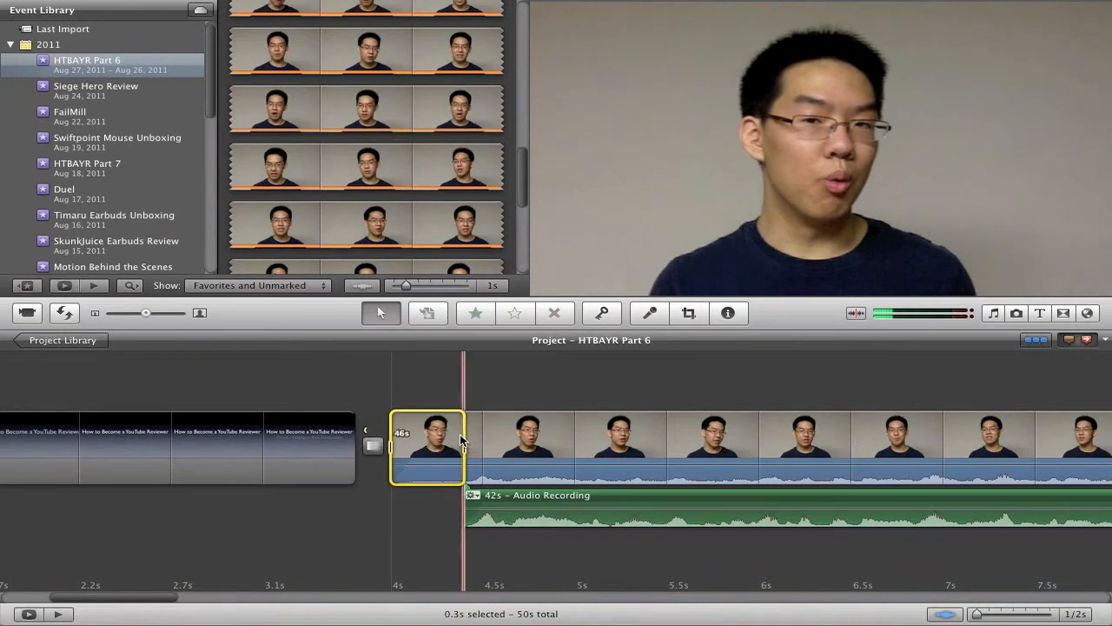
{"action": "key", "text": "Delete"}
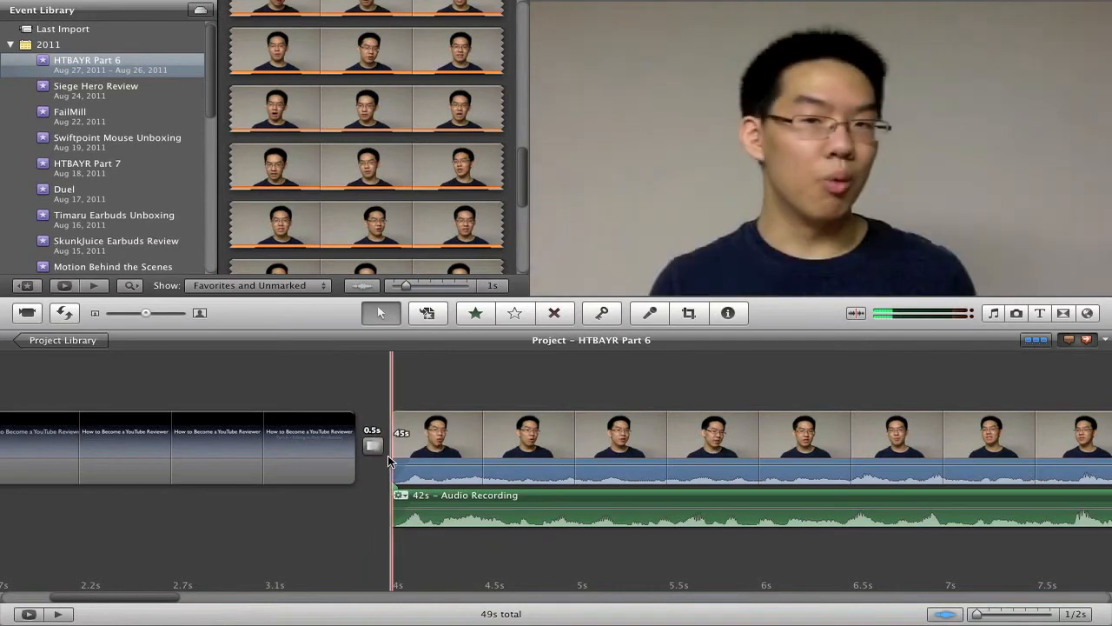
{"action": "key", "text": "space"}
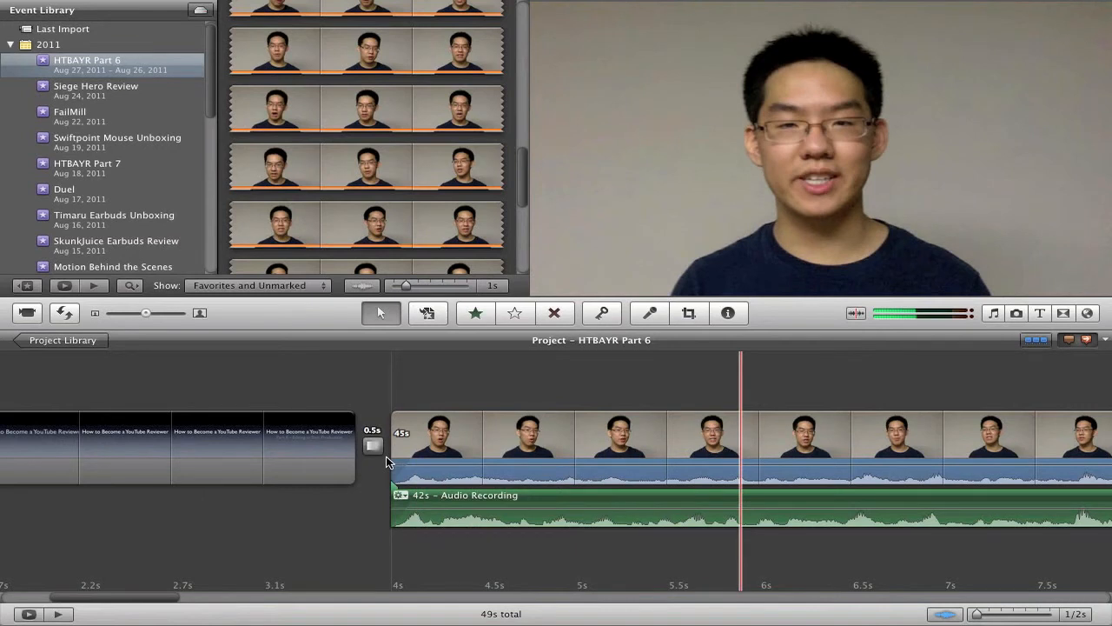
{"action": "key", "text": "space"}
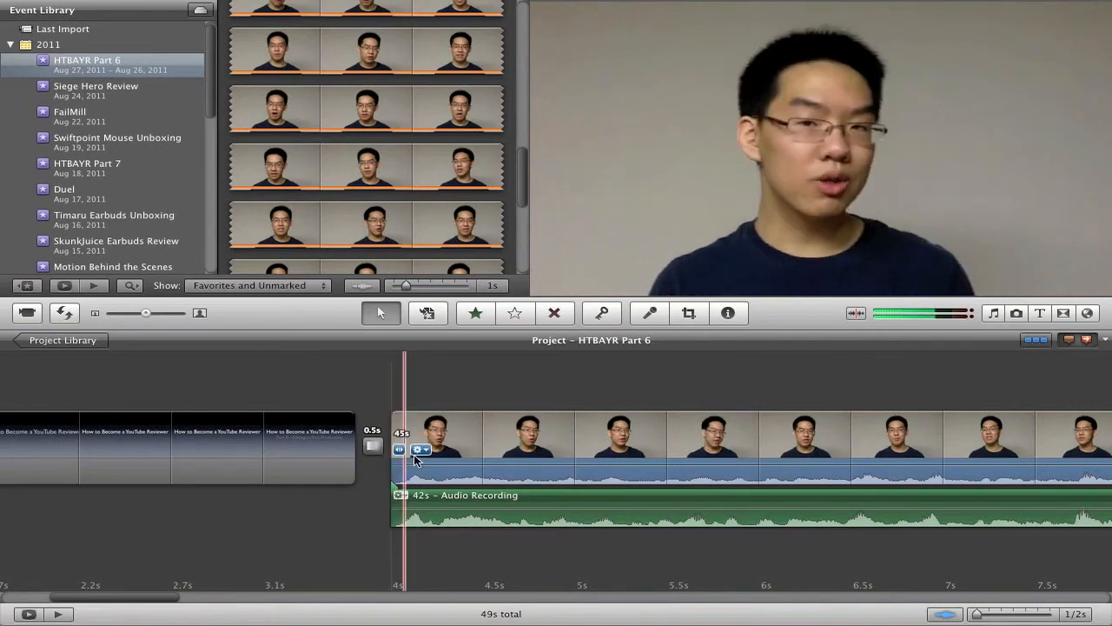
Step: Mute the main clip's own camera audio and play back the clip with the separate recording
{"action": "right_click", "coordinate": [458, 444]}
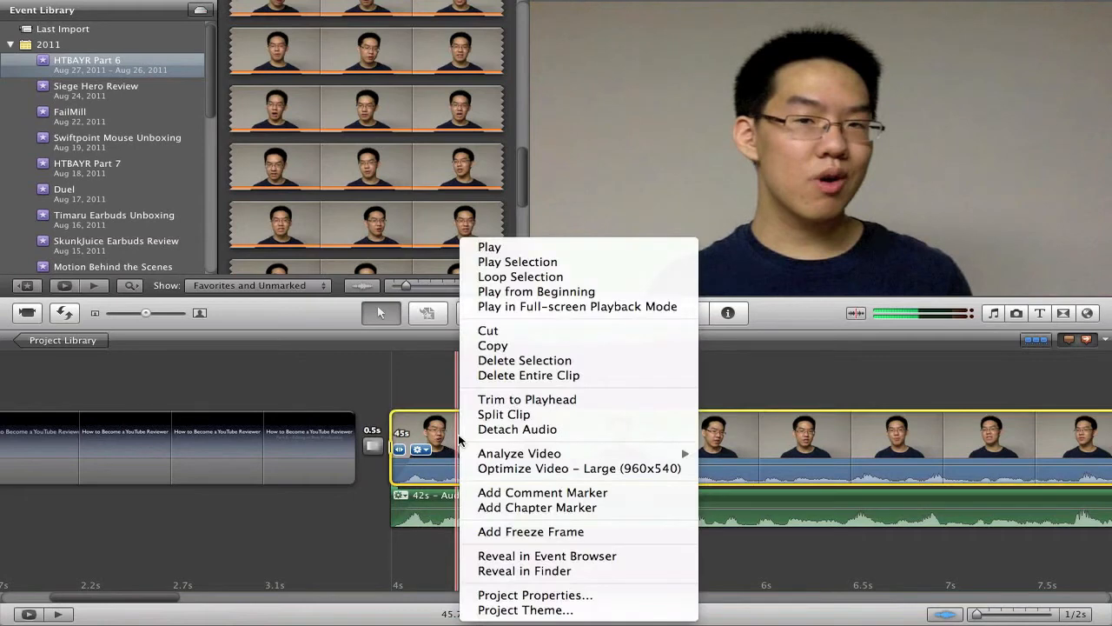
{"action": "left_click", "coordinate": [479, 430]}
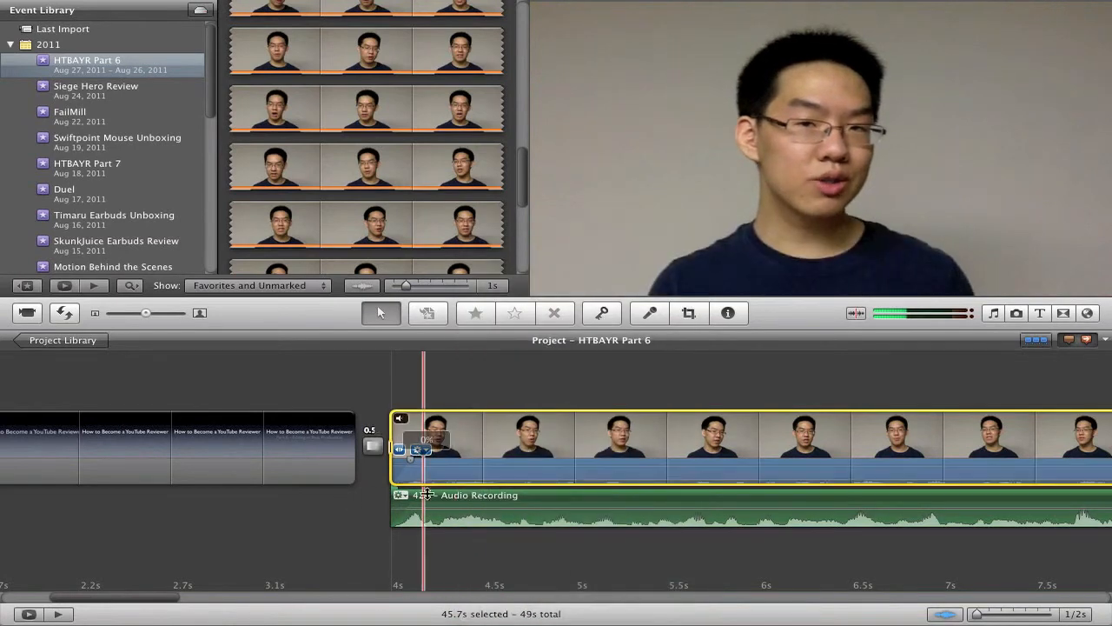
{"action": "key", "text": "space"}
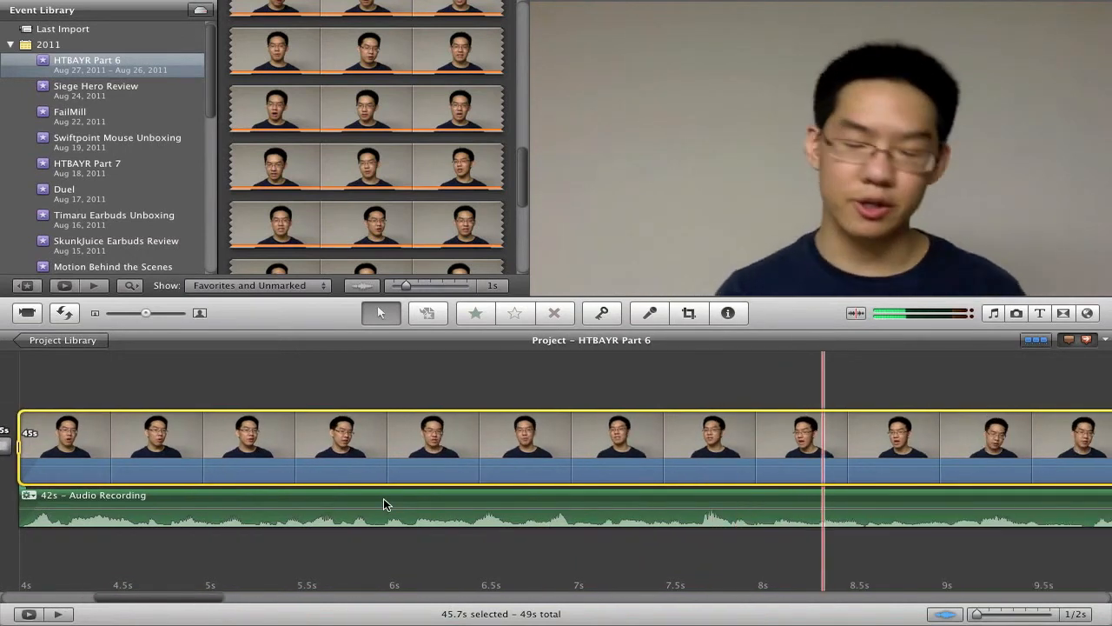
{"action": "key", "text": "space"}
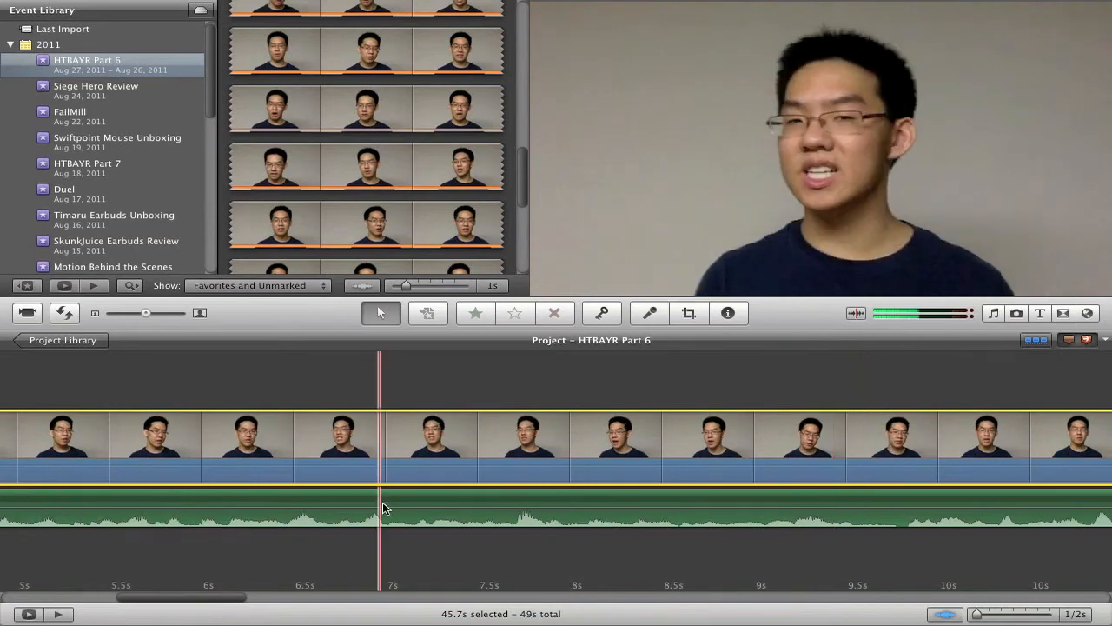
{"action": "scroll", "coordinate": [252, 516], "scroll_direction": "left", "scroll_amount": 5}
{"action": "scroll", "coordinate": [252, 516], "scroll_direction": "right", "scroll_amount": 6}
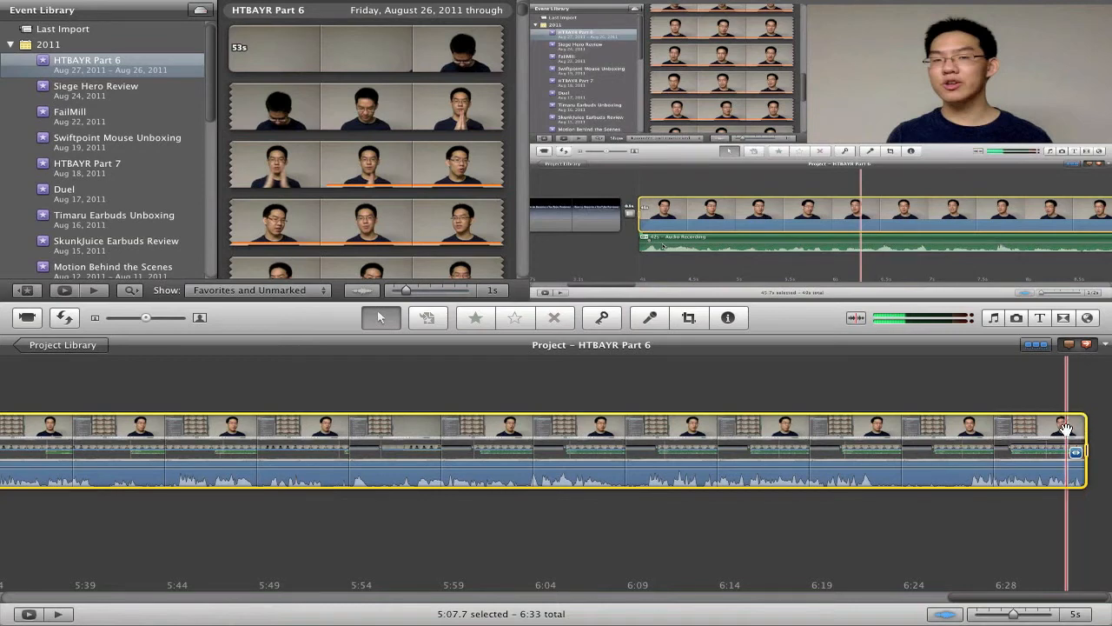
Step: Open the clip Inspector and view its audio and video adjustment settings
{"action": "key", "text": "XF86AudioMute"}
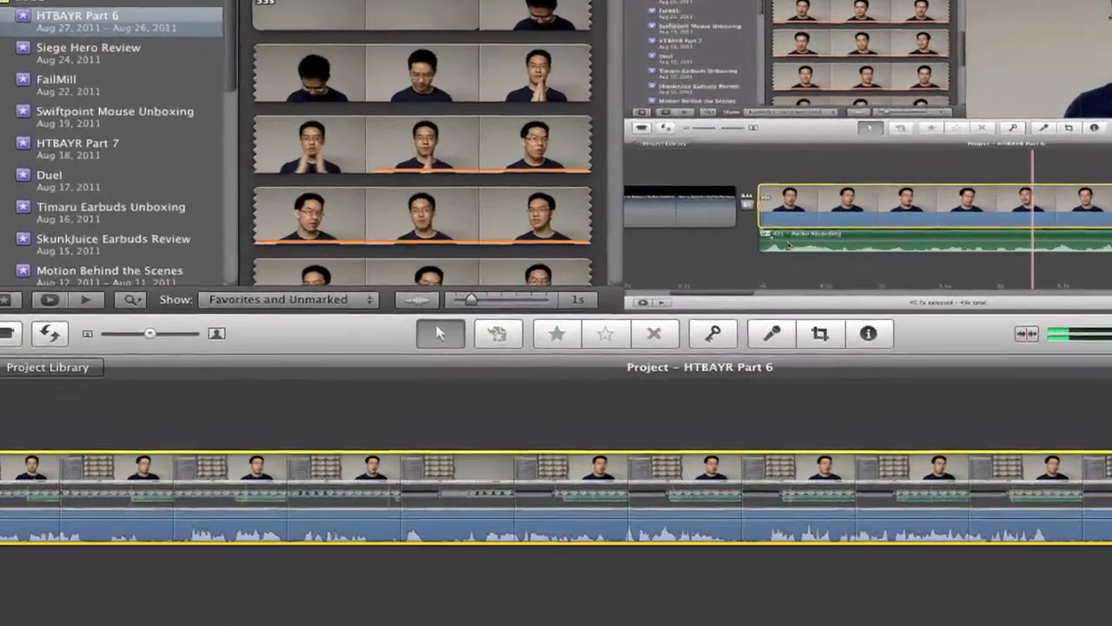
{"action": "key", "text": "a"}
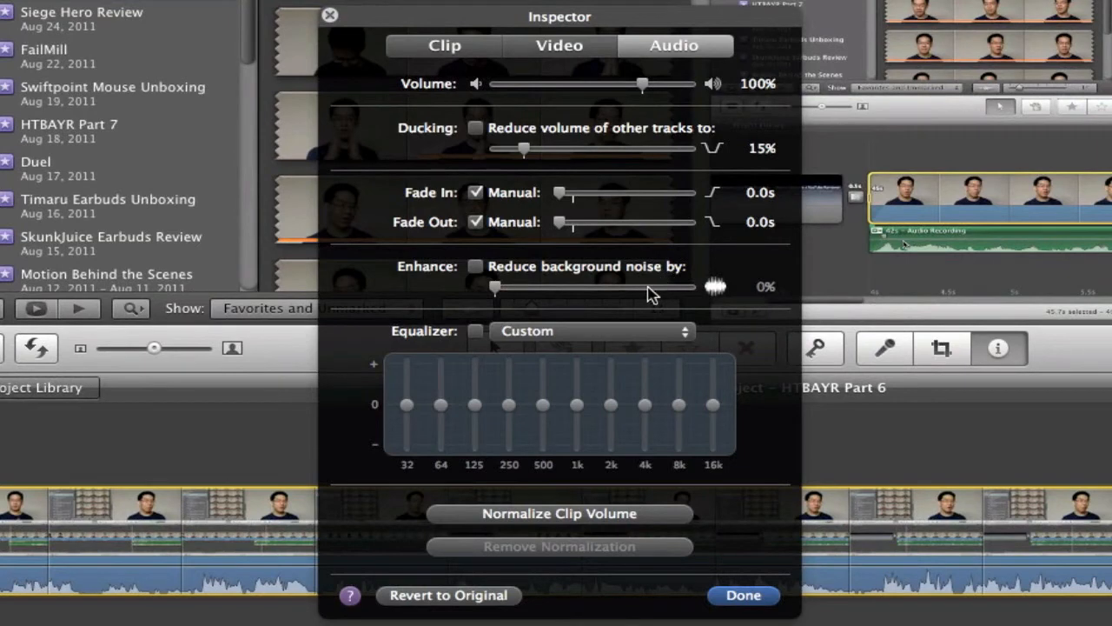
{"action": "left_click", "coordinate": [582, 51]}
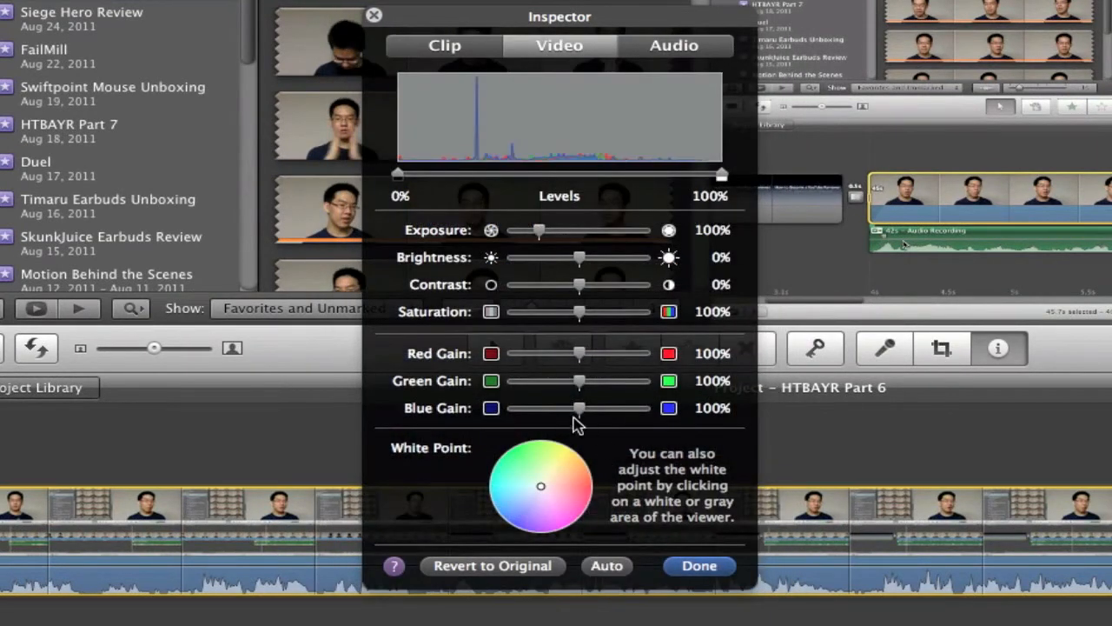
Step: Shift the clip's white point and revert the video adjustments to the original
{"action": "left_click", "coordinate": [572, 476]}
{"action": "left_click", "coordinate": [576, 479]}
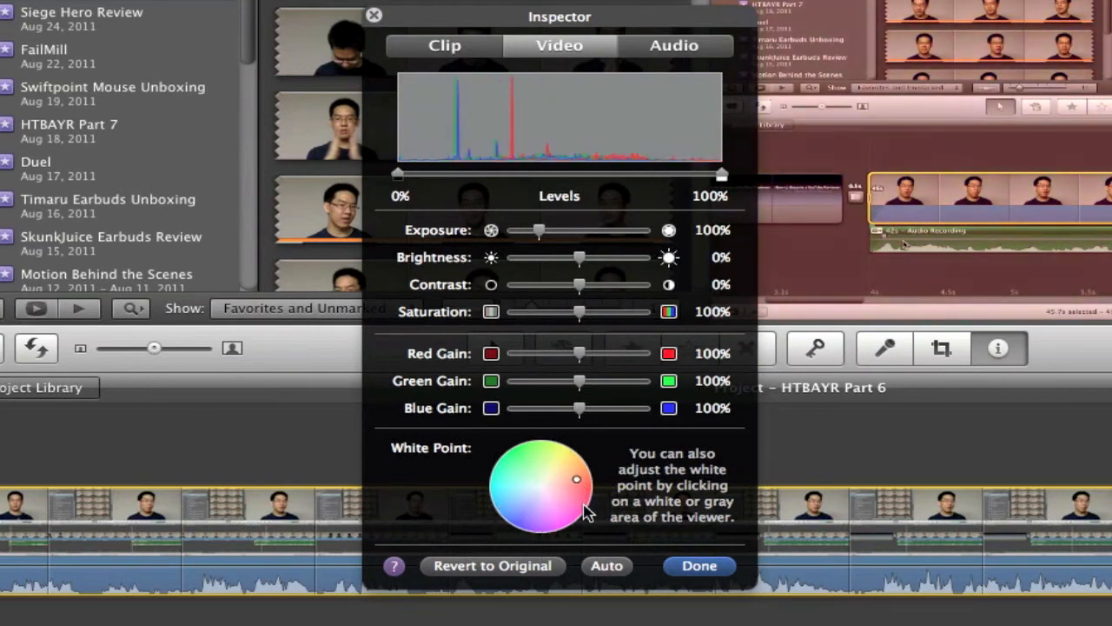
{"action": "left_click", "coordinate": [533, 567]}
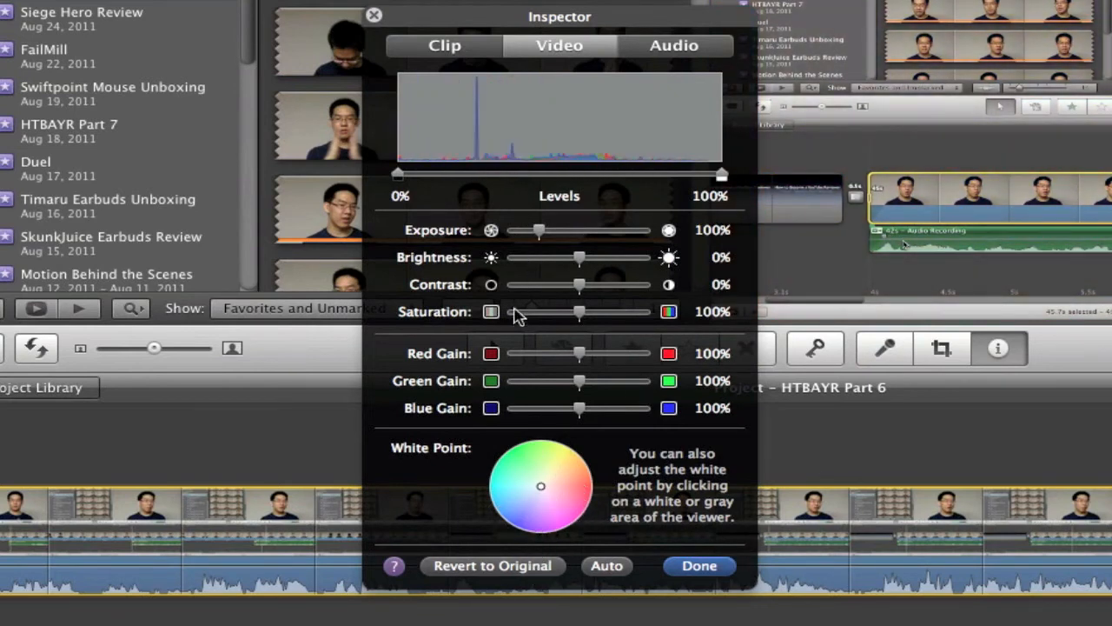
{"action": "left_click", "coordinate": [714, 570]}
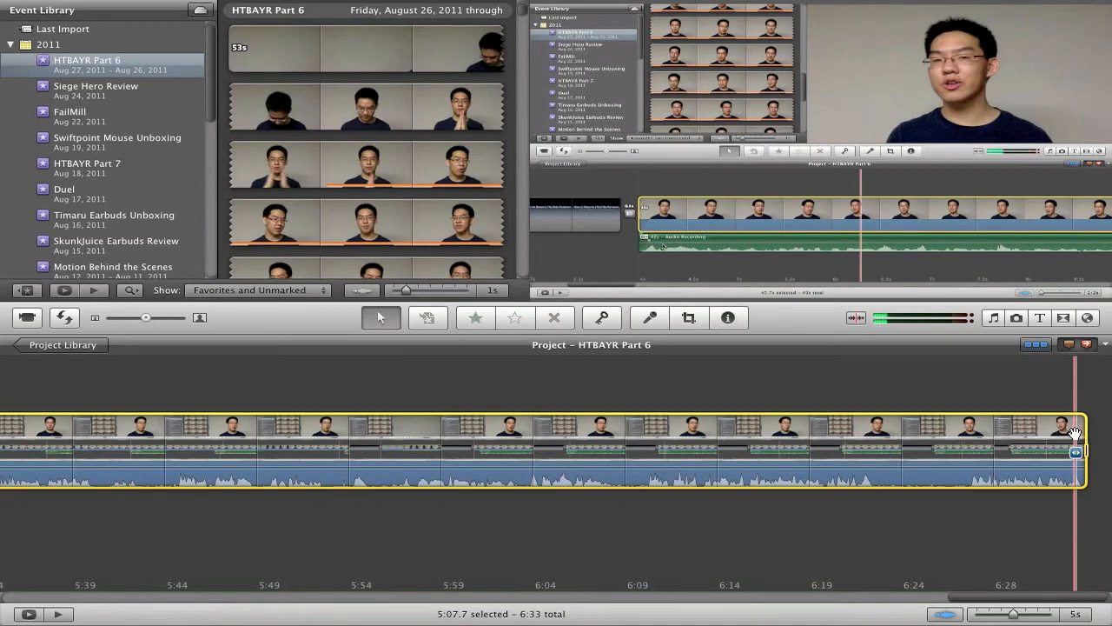
Step: Play and scroll through the finished project timeline to review the edit
{"action": "scroll", "coordinate": [1074, 433], "scroll_direction": "left", "scroll_amount": 20}
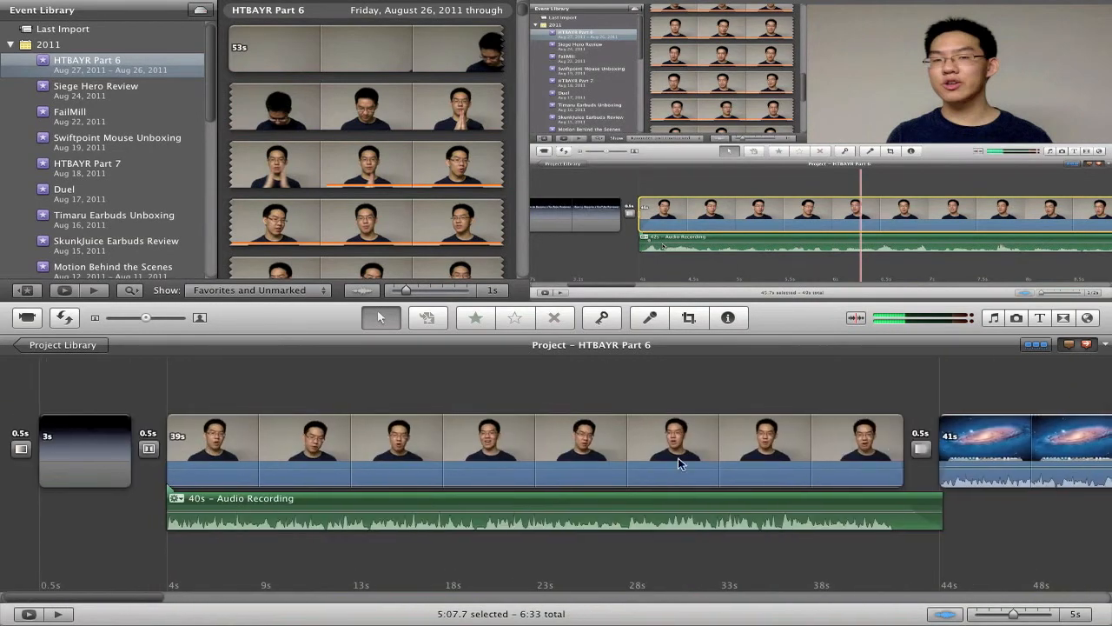
{"action": "key", "text": "space"}
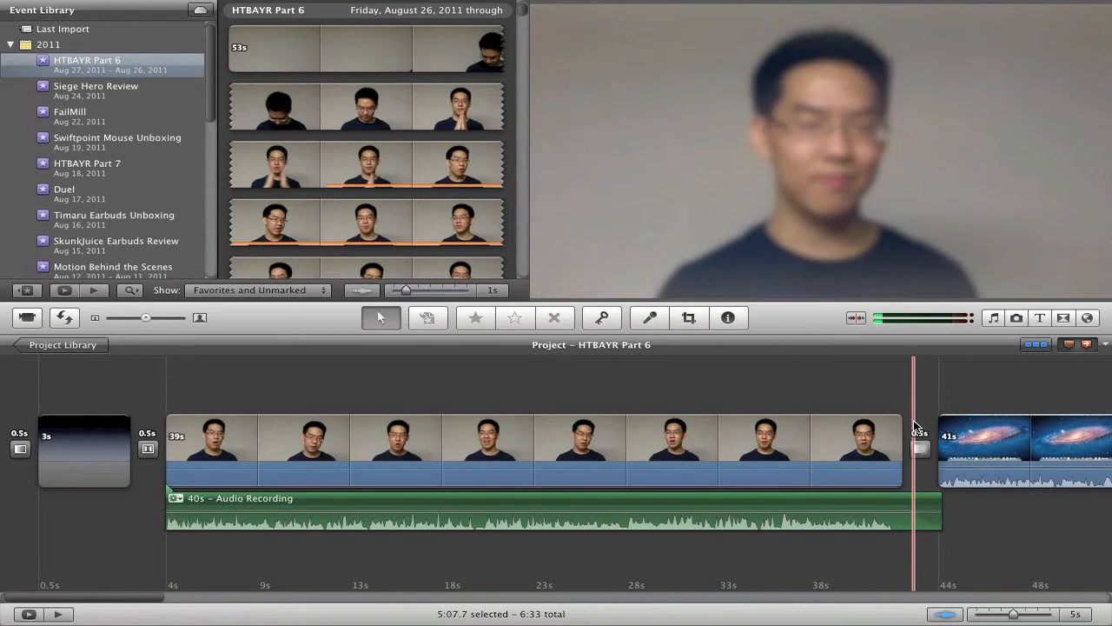
{"action": "scroll", "coordinate": [913, 425], "scroll_direction": "right", "scroll_amount": 15}
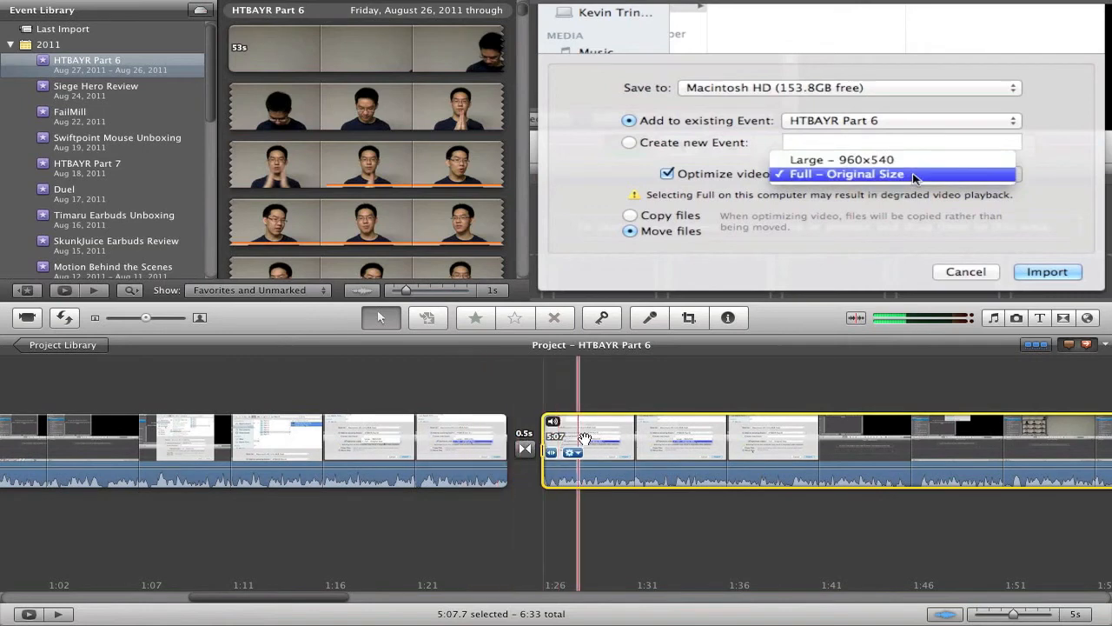
{"action": "scroll", "coordinate": [584, 443], "scroll_direction": "right", "scroll_amount": 10}
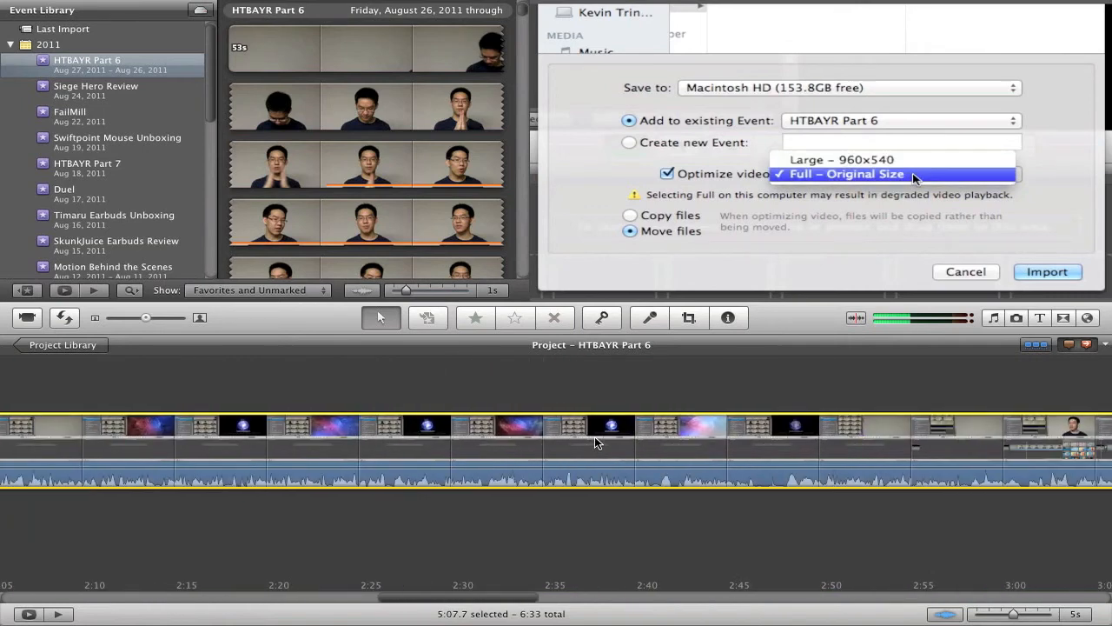
{"action": "scroll", "coordinate": [595, 443], "scroll_direction": "left", "scroll_amount": 3}
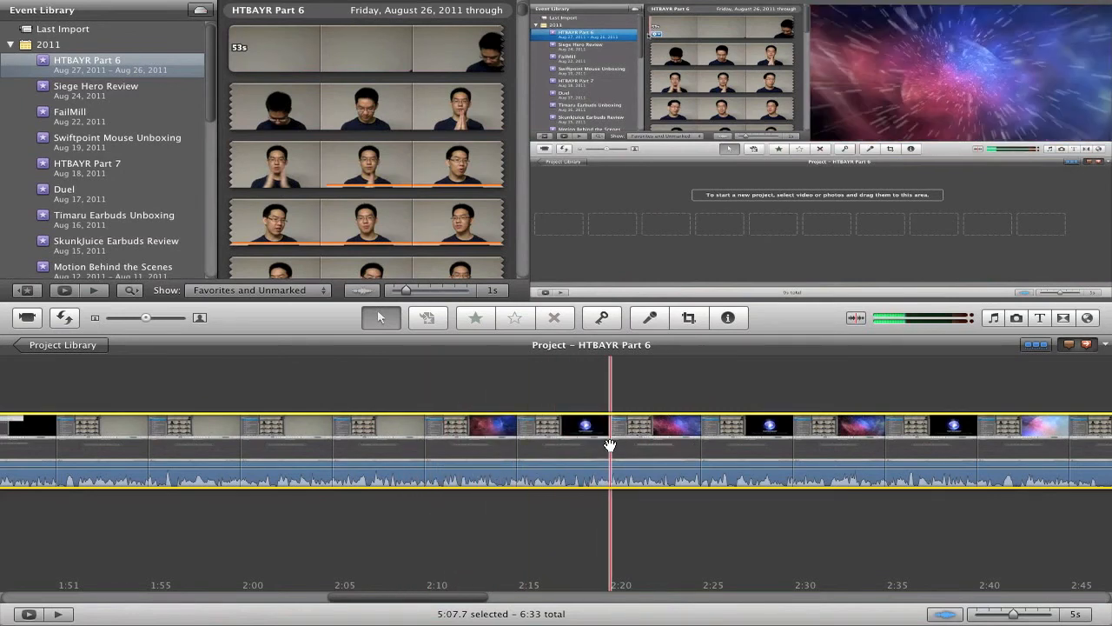
{"action": "scroll", "coordinate": [610, 444], "scroll_direction": "right", "scroll_amount": 5}
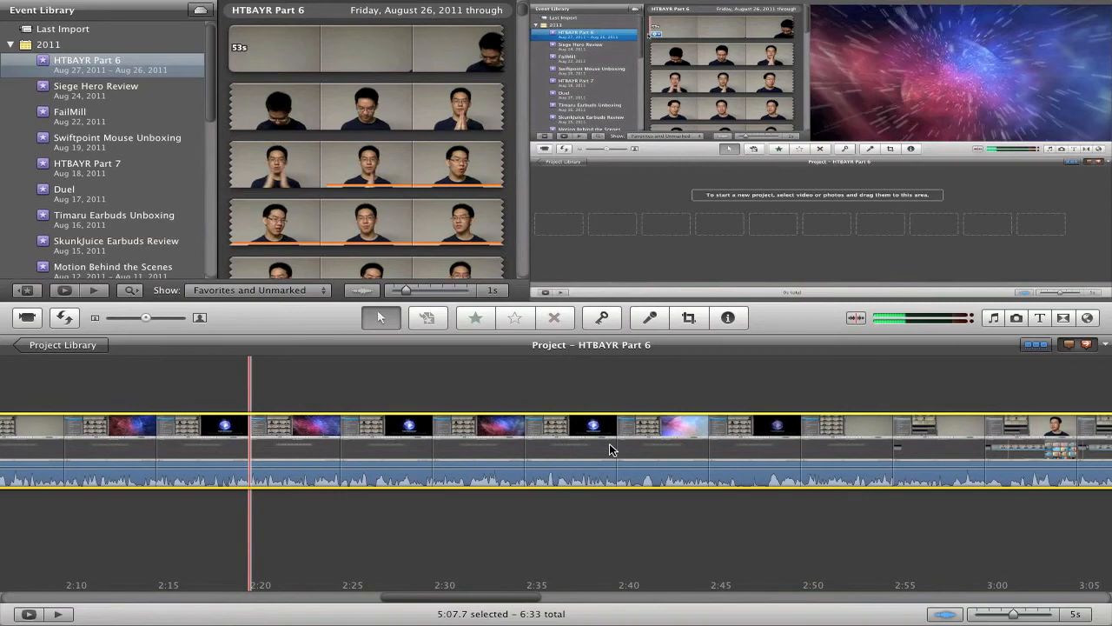
{"action": "left_click", "coordinate": [609, 449]}
{"action": "scroll", "coordinate": [610, 449], "scroll_direction": "right", "scroll_amount": 10}
{"action": "scroll", "coordinate": [610, 449], "scroll_direction": "right", "scroll_amount": 5}
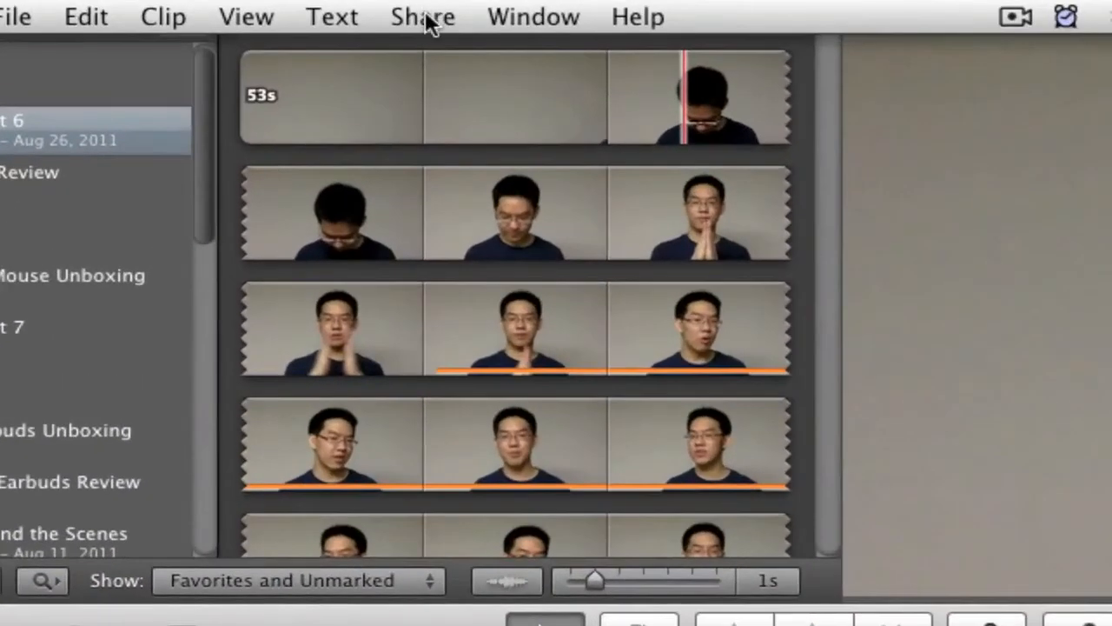
Step: Open the YouTube publishing dialog to review its options and cancel it
{"action": "left_click", "coordinate": [424, 21]}
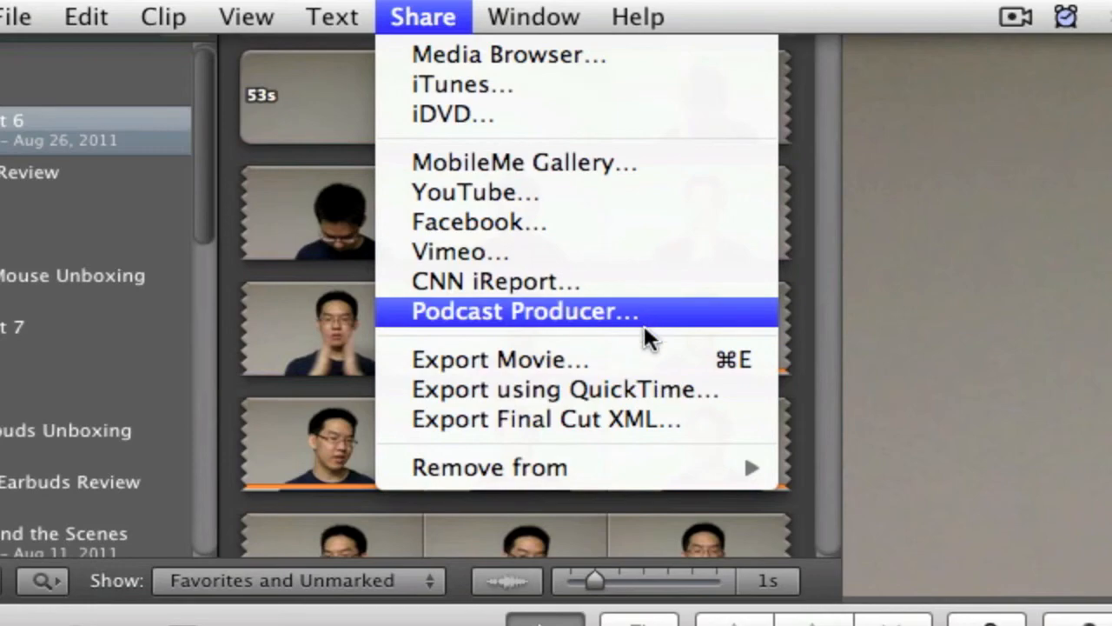
{"action": "left_click", "coordinate": [657, 196]}
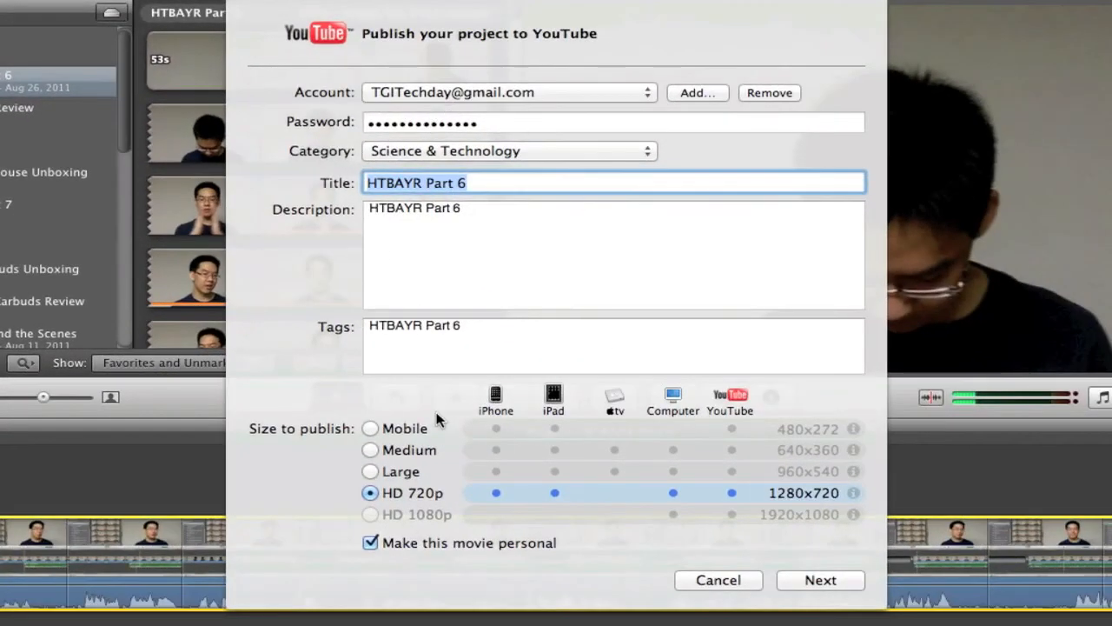
{"action": "left_click", "coordinate": [730, 580]}
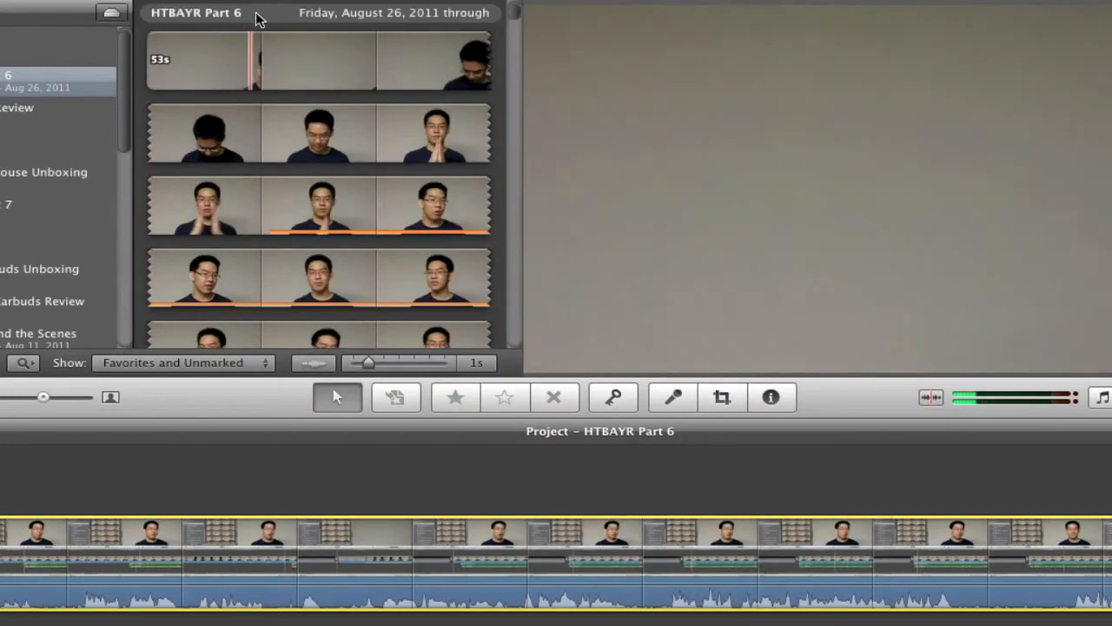
Step: Open the QuickTime export options and inspect the H.264 video compression settings
{"action": "left_click", "coordinate": [259, 11]}
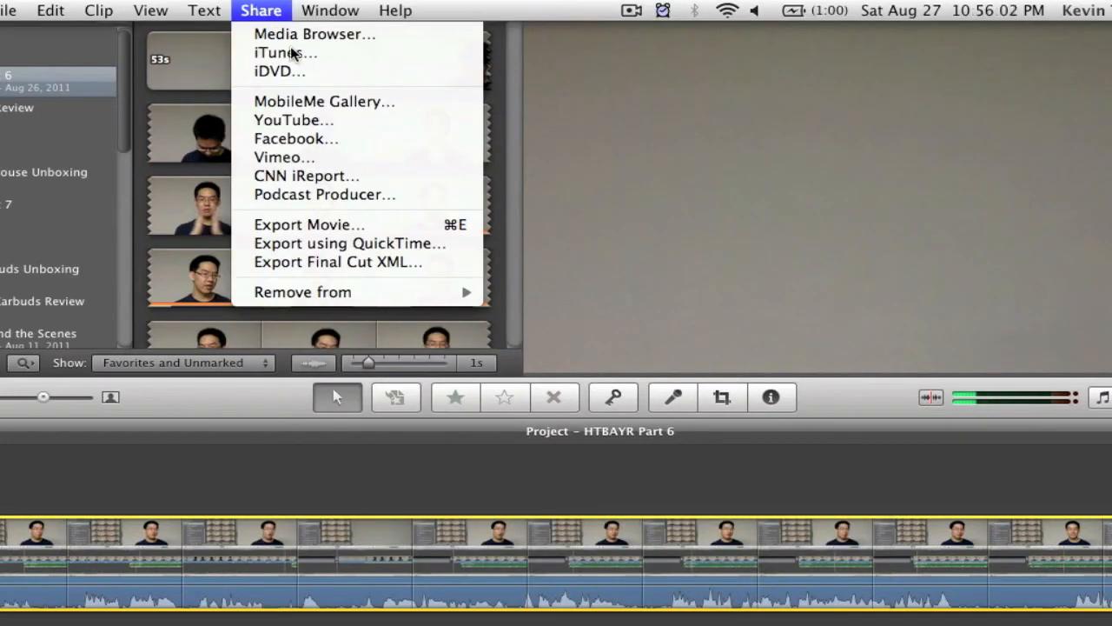
{"action": "left_click", "coordinate": [405, 243]}
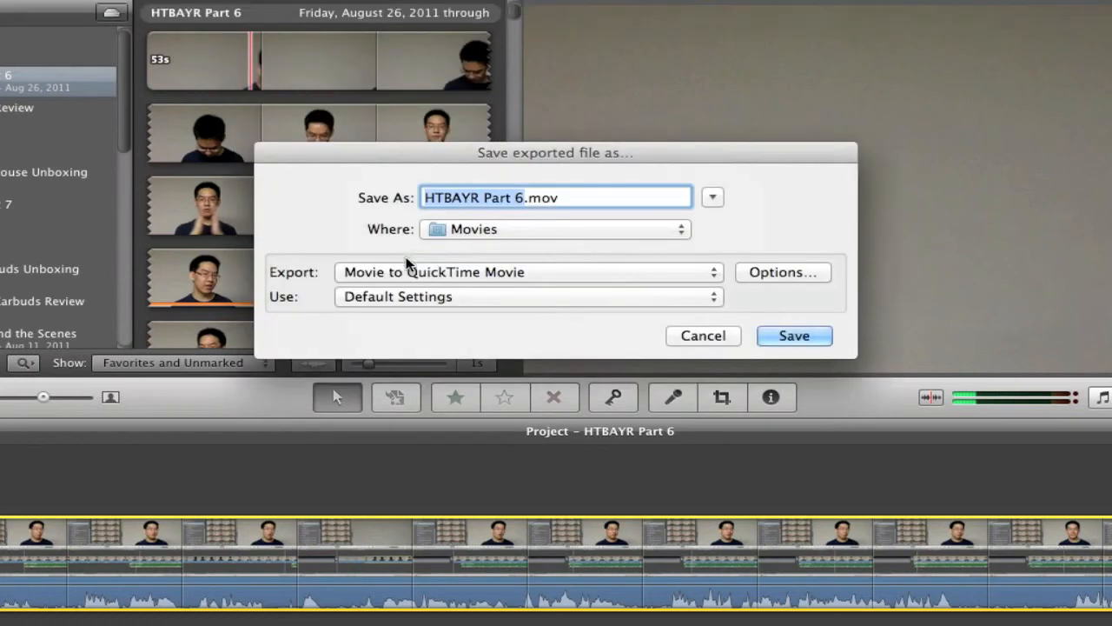
{"action": "left_click", "coordinate": [791, 276]}
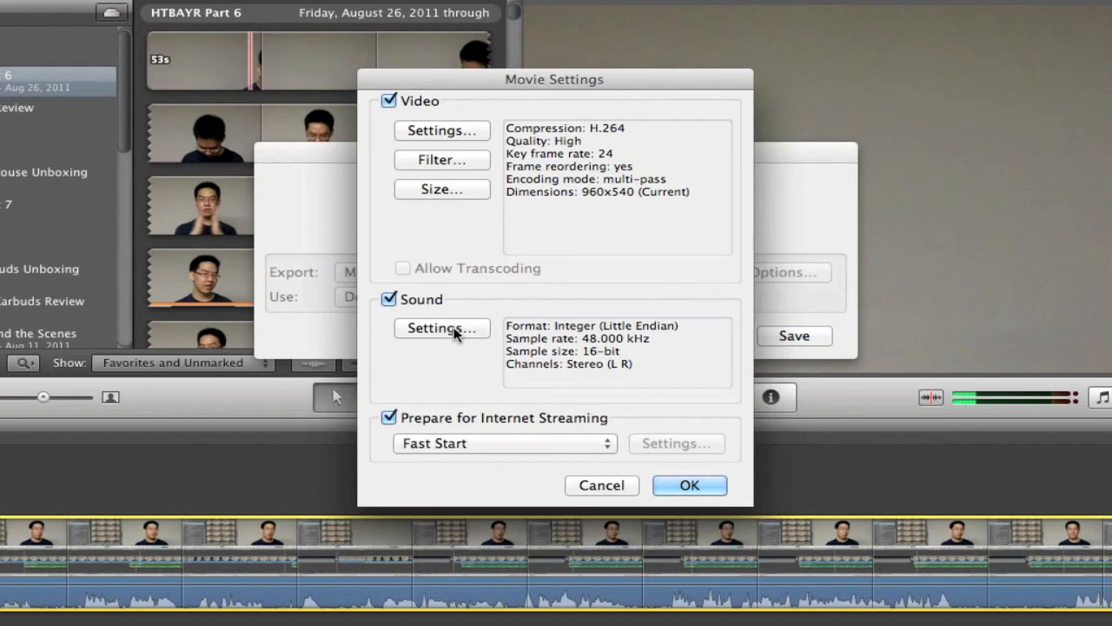
{"action": "left_click", "coordinate": [455, 132]}
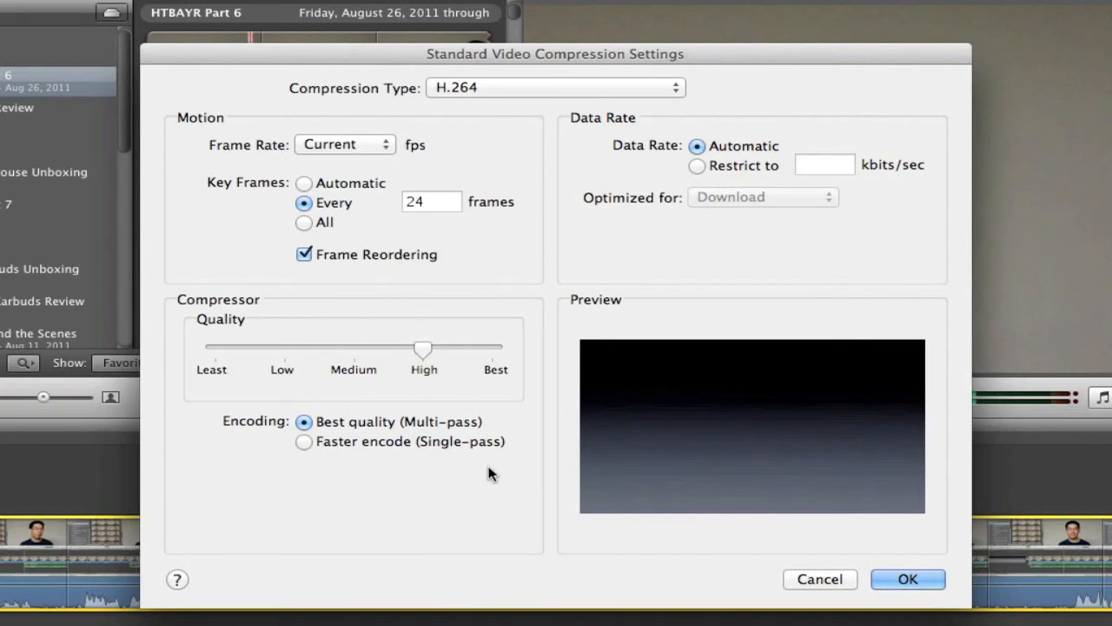
{"action": "left_click", "coordinate": [844, 580]}
Step: Inspect the export's sound settings and cancel the QuickTime export dialogs
{"action": "left_click", "coordinate": [479, 331]}
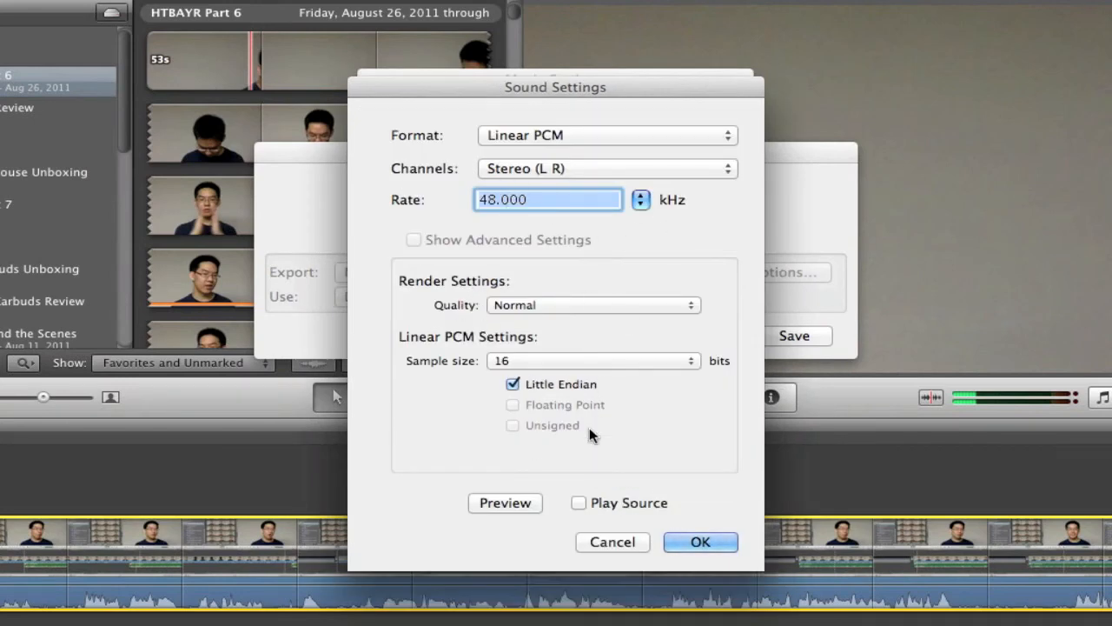
{"action": "left_click", "coordinate": [637, 543]}
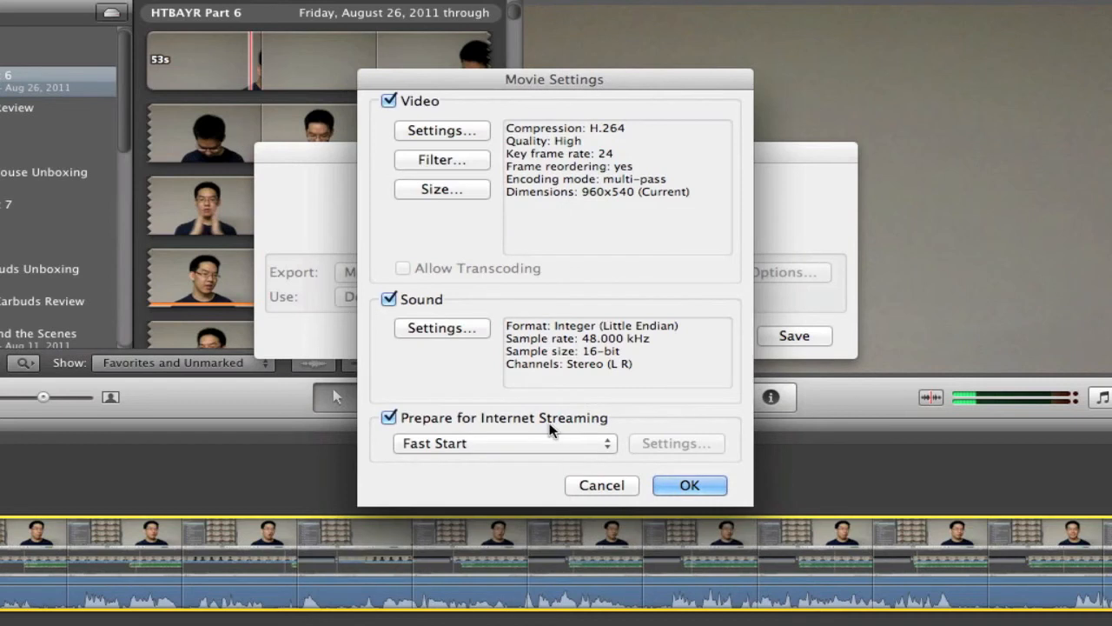
{"action": "left_click", "coordinate": [547, 440]}
{"action": "left_click", "coordinate": [659, 350]}
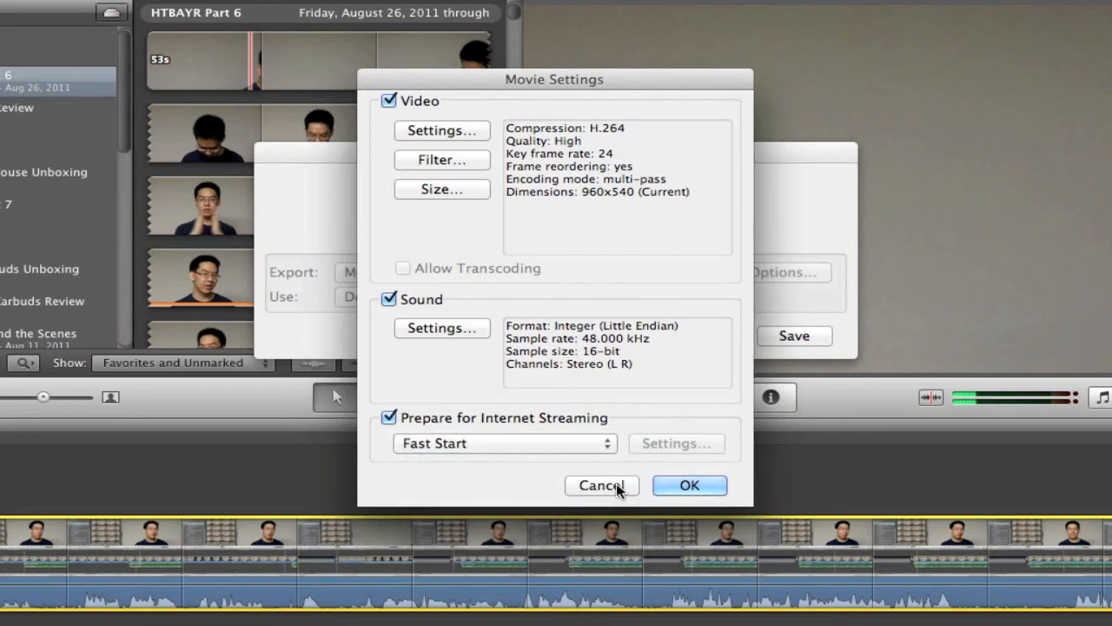
{"action": "left_click", "coordinate": [619, 487]}
{"action": "left_click", "coordinate": [695, 339]}
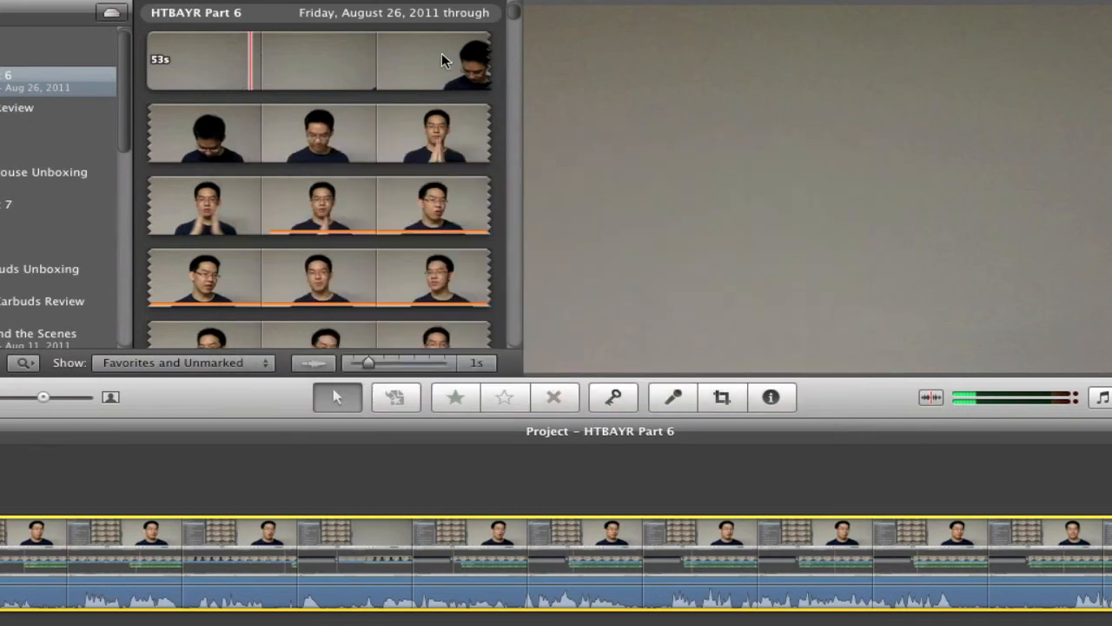
Step: Start publishing the project to YouTube
{"action": "left_click", "coordinate": [261, 11]}
{"action": "left_click", "coordinate": [363, 122]}
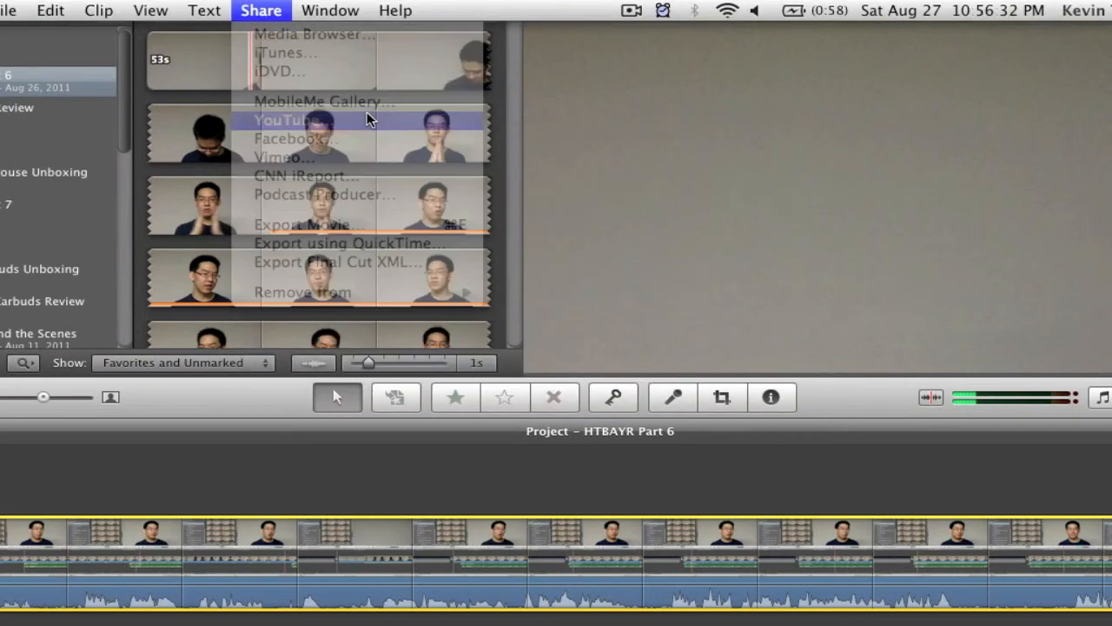